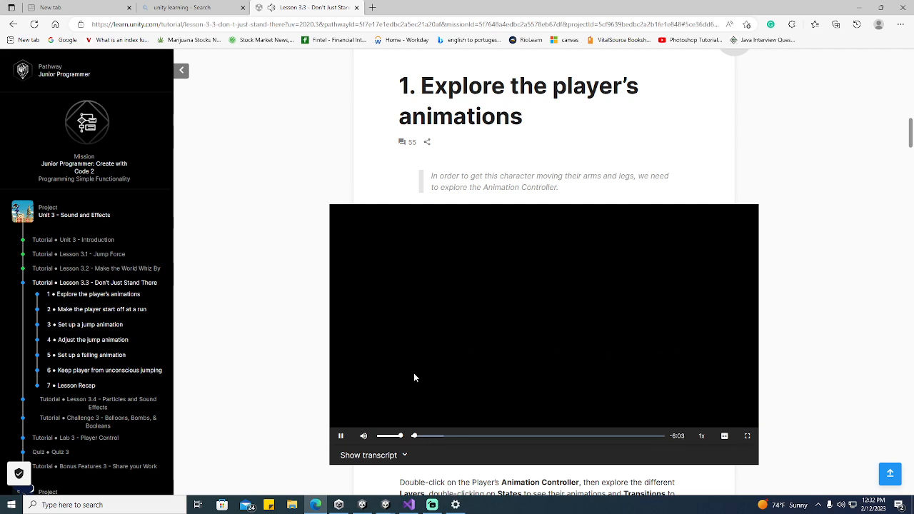
# Step: Check the system volume and set the lesson video's playback speed to 1.25x
pyautogui.click(841, 505)
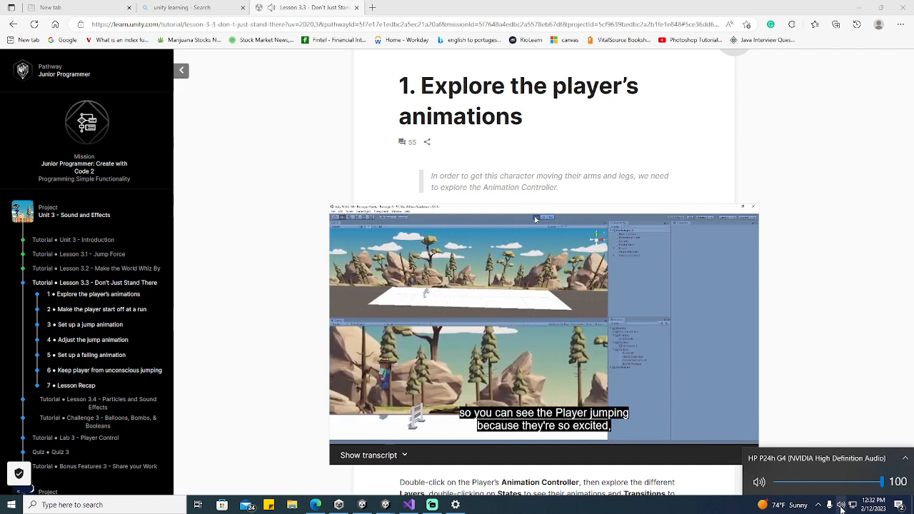
pyautogui.moveTo(704, 434)
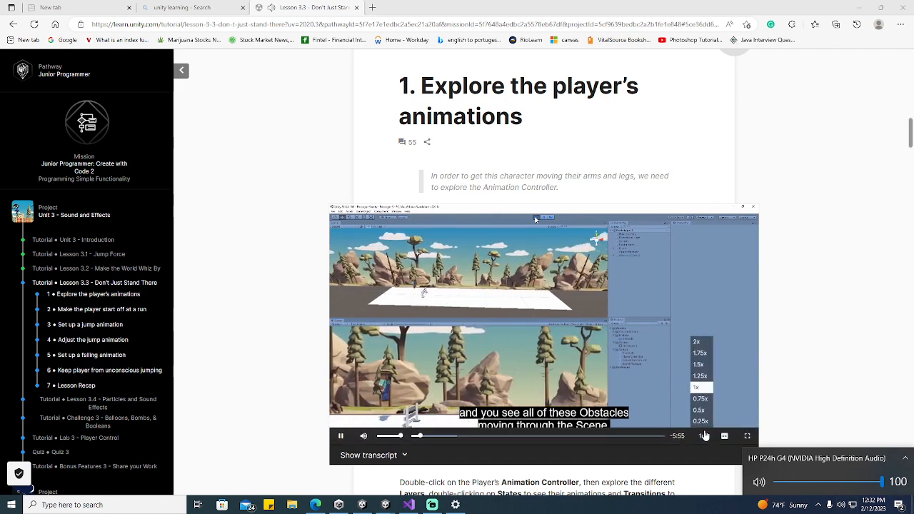
pyautogui.click(700, 376)
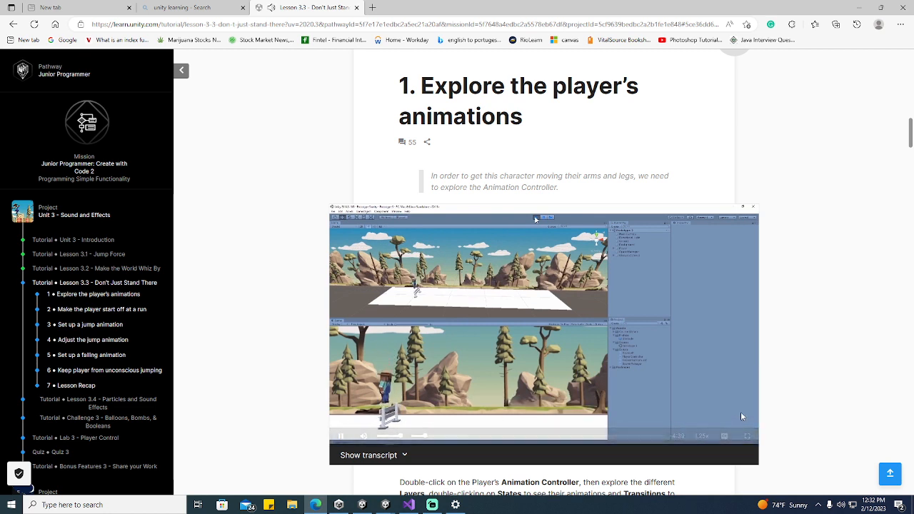
pyautogui.moveTo(728, 439)
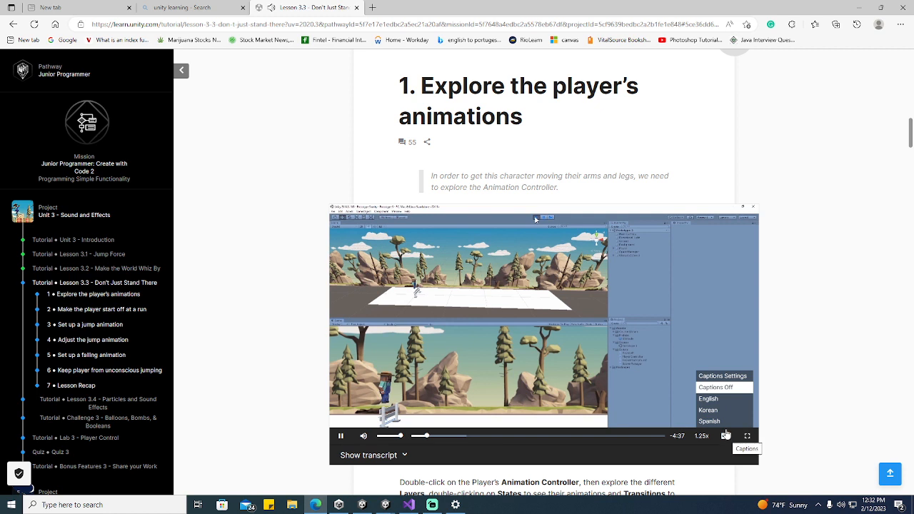
# Step: Choose a playback device from the system's sound output list
pyautogui.click(841, 505)
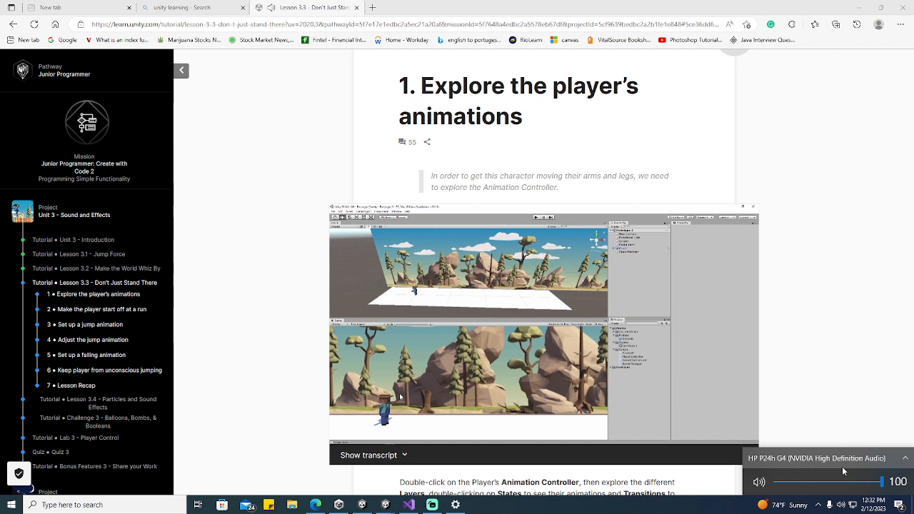
pyautogui.click(839, 462)
pyautogui.click(817, 438)
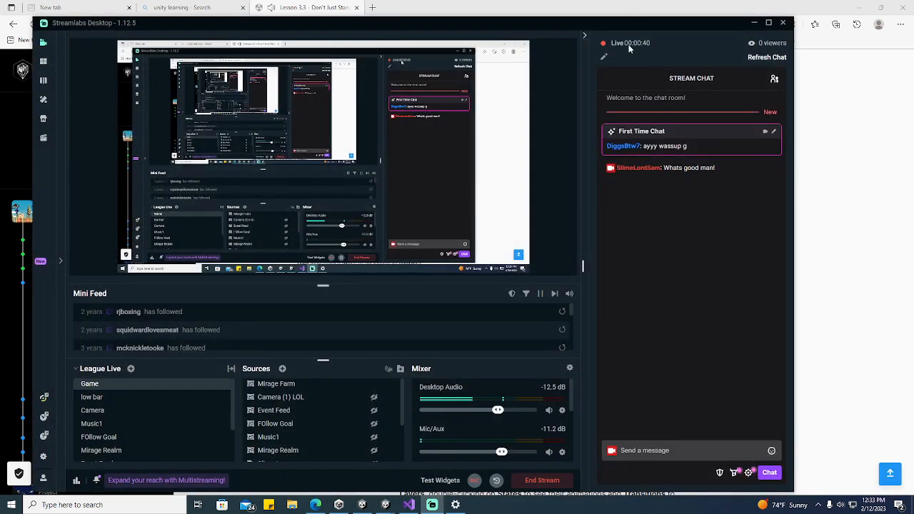
# Step: Move the Streamlabs Desktop window aside and show the lesson video full screen
pyautogui.moveTo(601, 27); pyautogui.dragTo(357, 36)
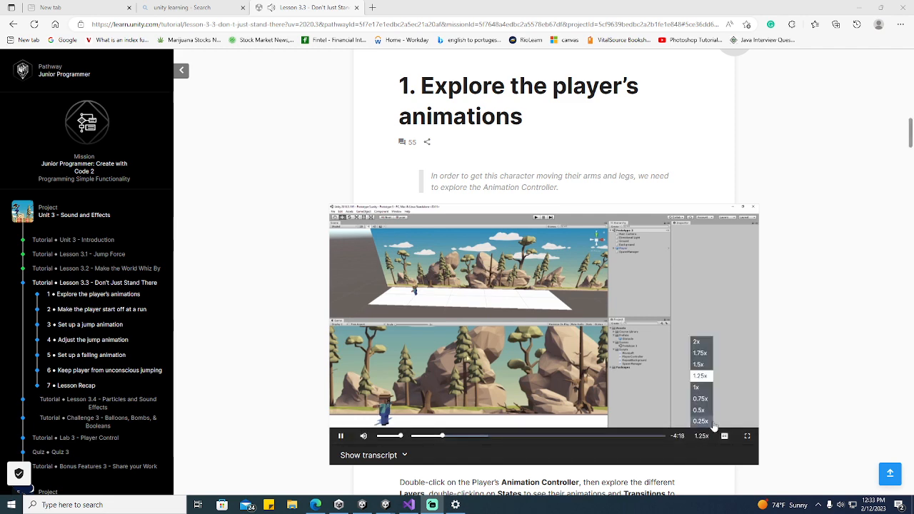
pyautogui.click(747, 436)
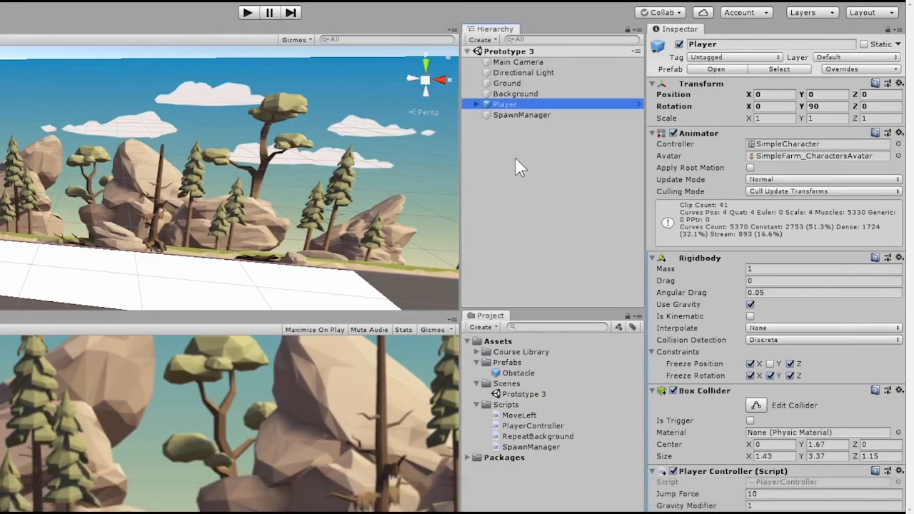
# Step: Open the SimpleCharacter animator controller from the Player's Animator component
pyautogui.doubleClick(793, 145)
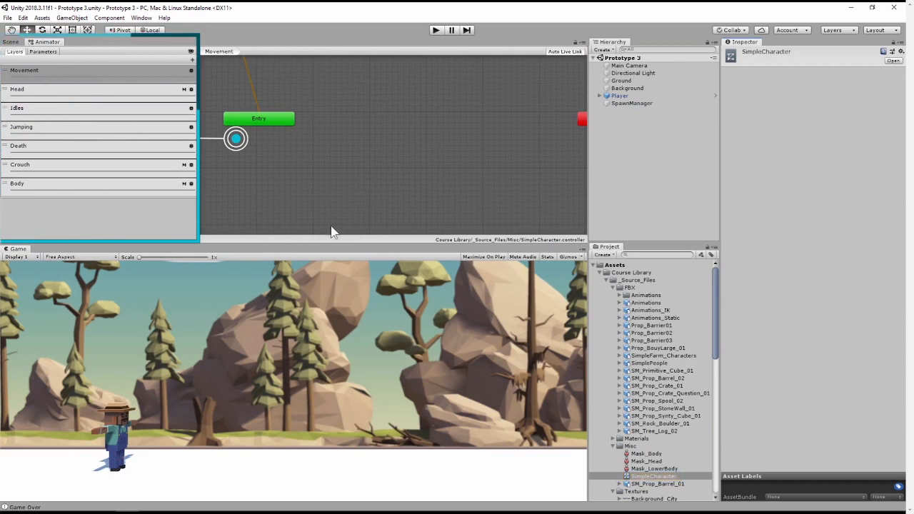
pyautogui.moveTo(753, 268)
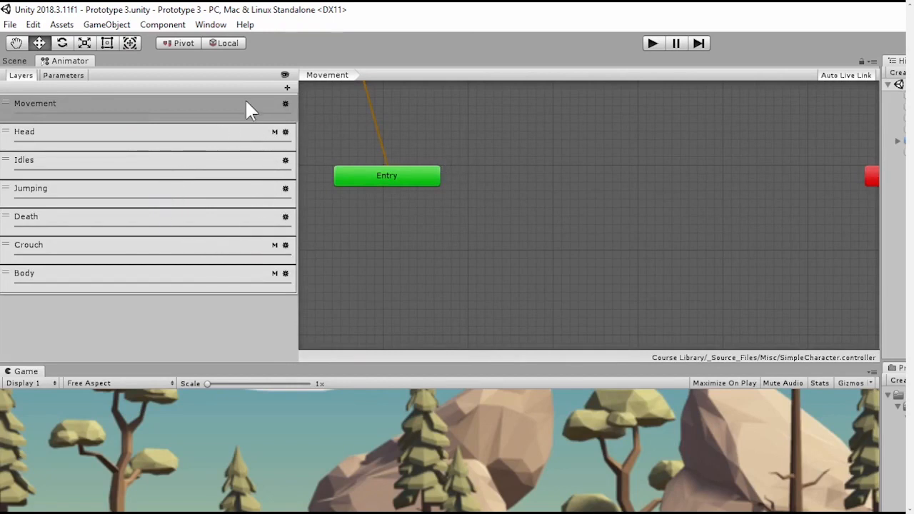
pyautogui.click(210, 25)
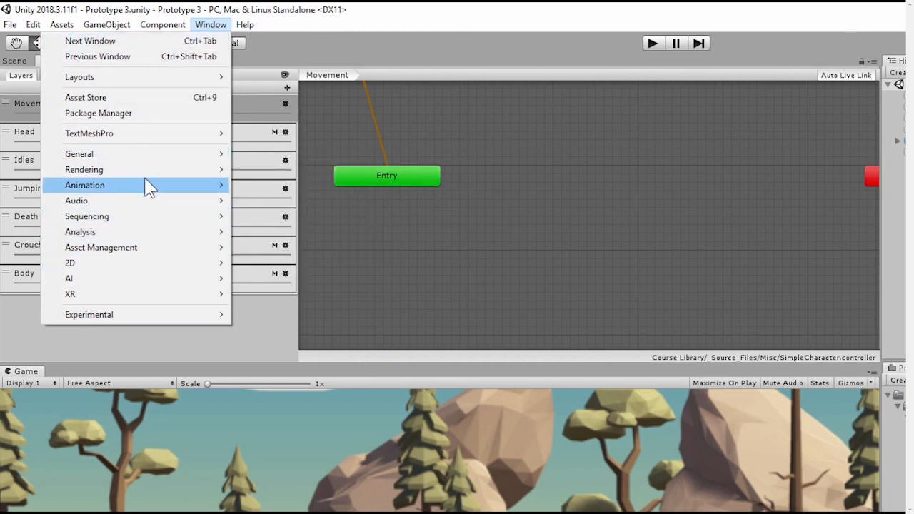
pyautogui.moveTo(152, 155)
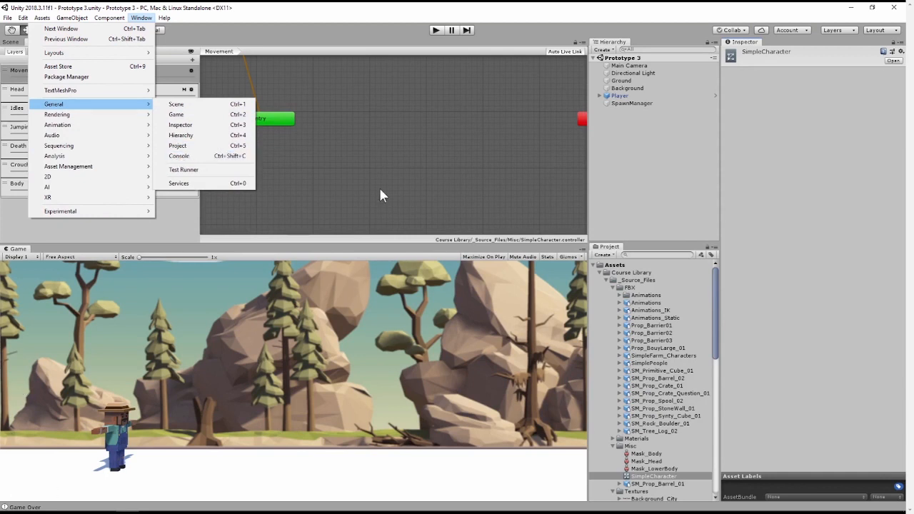
pyautogui.click(346, 137)
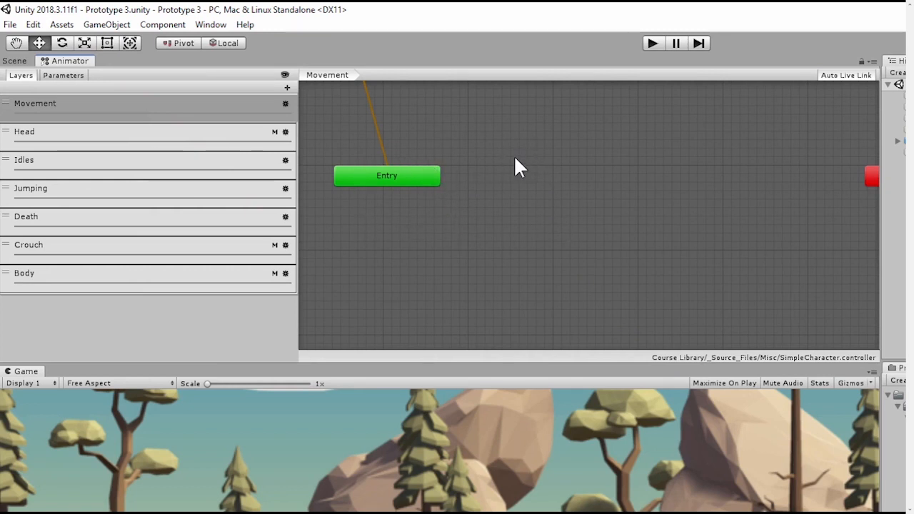
# Step: Examine the states and transitions of the Movement layer, including Idle, Walk, Run, Any State and Entry
pyautogui.press('alt')
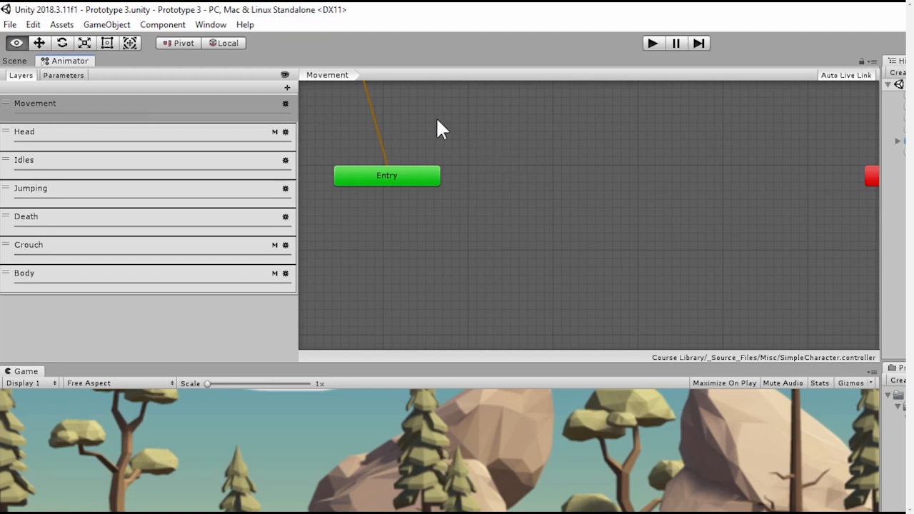
pyautogui.keyDown('alt'); pyautogui.moveTo(439, 128); pyautogui.dragTo(613, 240); pyautogui.keyUp('alt')
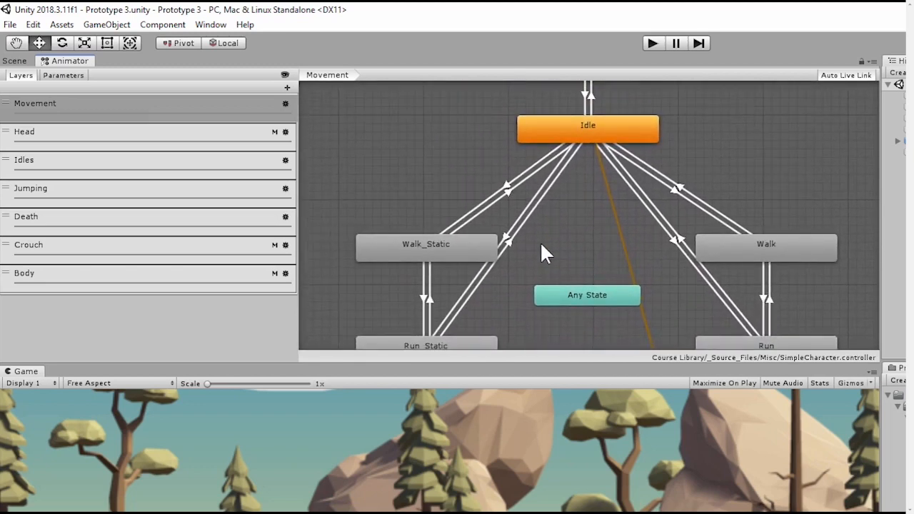
pyautogui.scroll(-3, 568, 227)
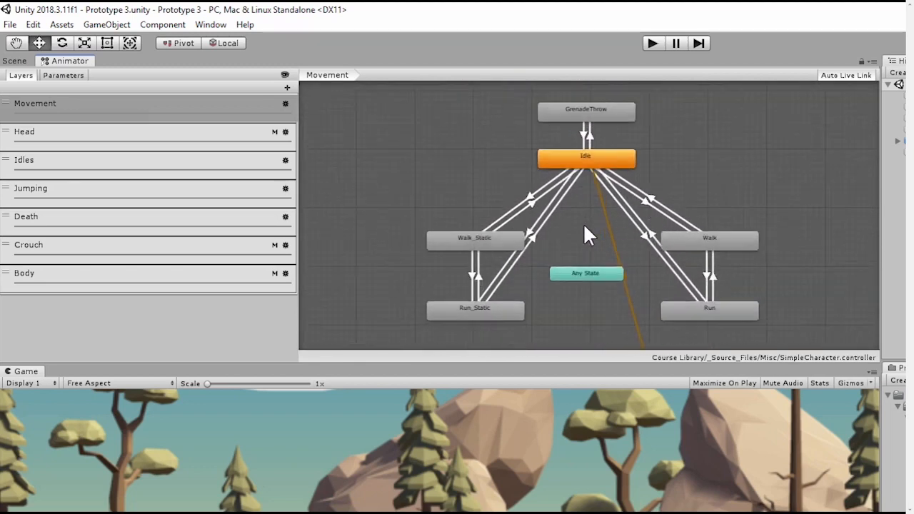
pyautogui.scroll(1, 583, 226)
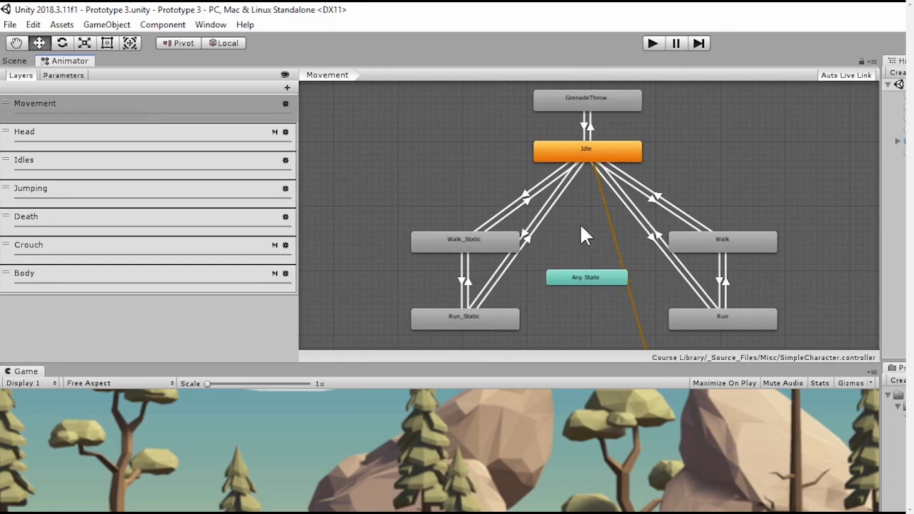
pyautogui.moveTo(581, 227); pyautogui.dragTo(557, 229, button='middle')
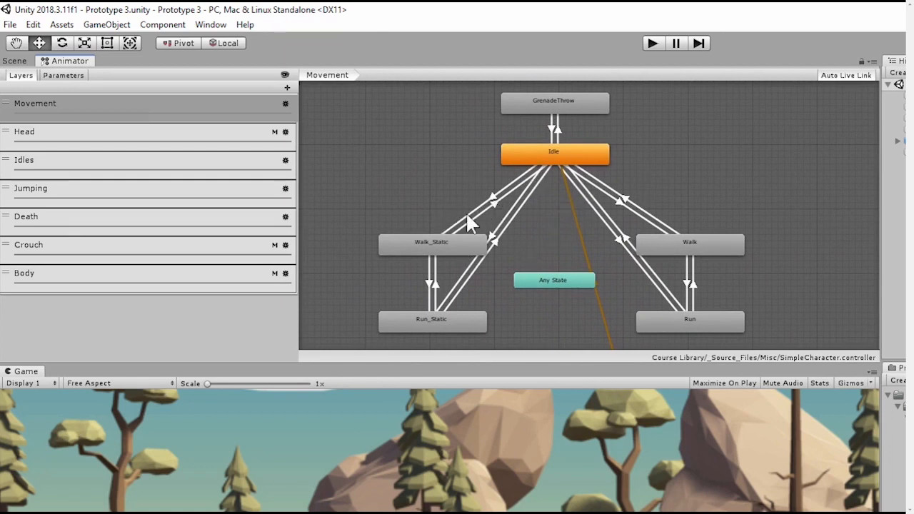
pyautogui.moveTo(547, 241); pyautogui.dragTo(504, 167, button='middle')
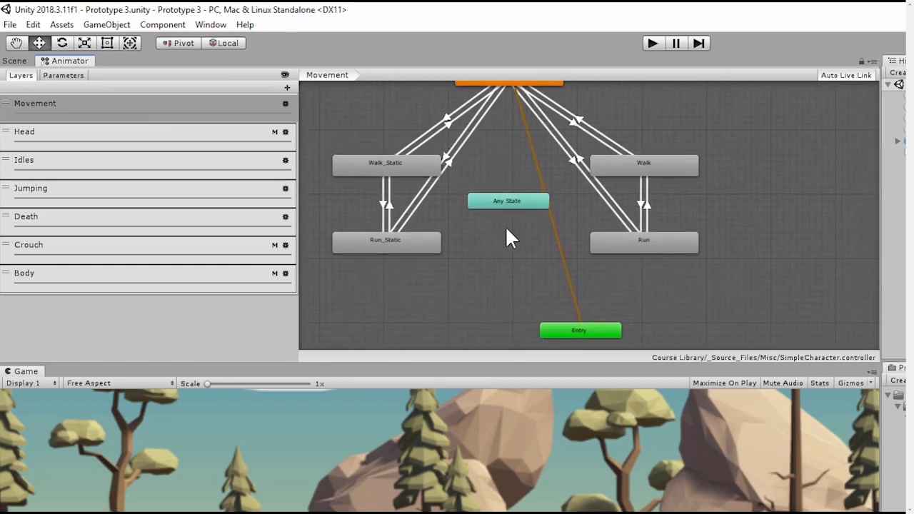
pyautogui.moveTo(508, 236); pyautogui.dragTo(533, 294, button='middle')
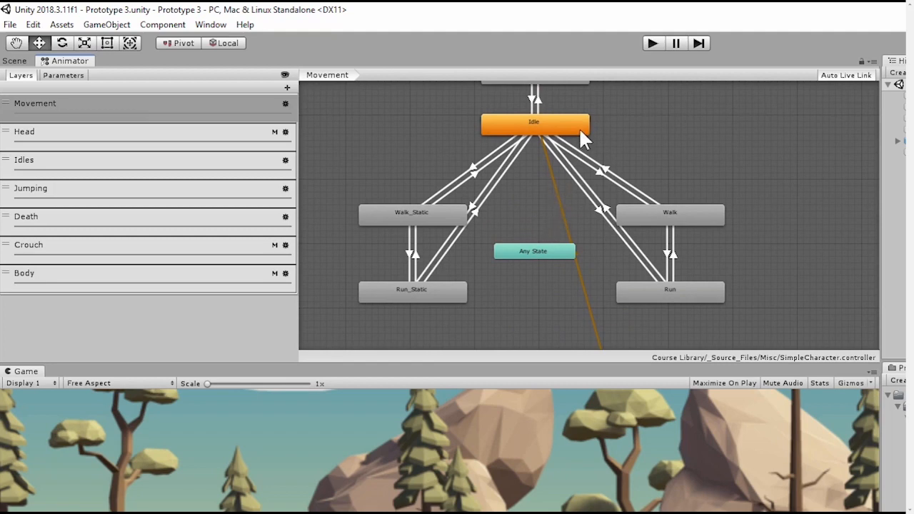
# Step: Run the game to watch the Player's active state in the Movement layer, and stop it
pyautogui.click(650, 43)
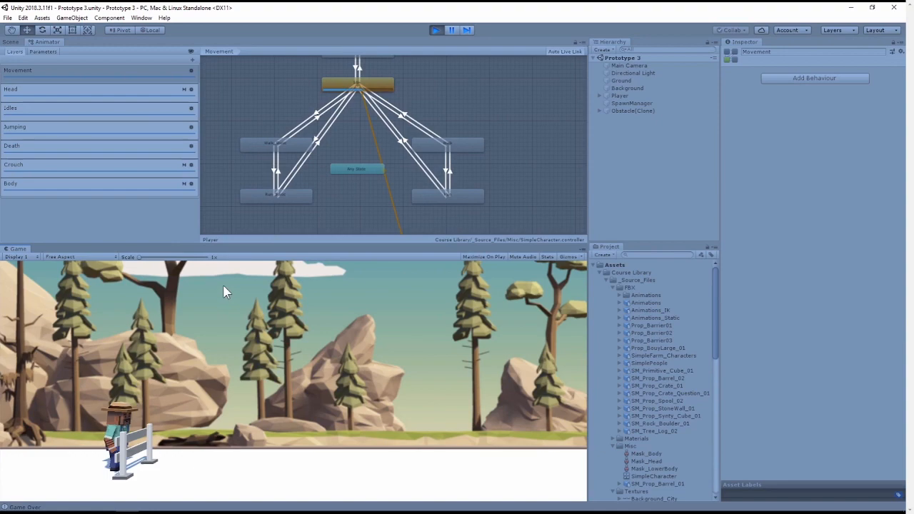
pyautogui.click(435, 29)
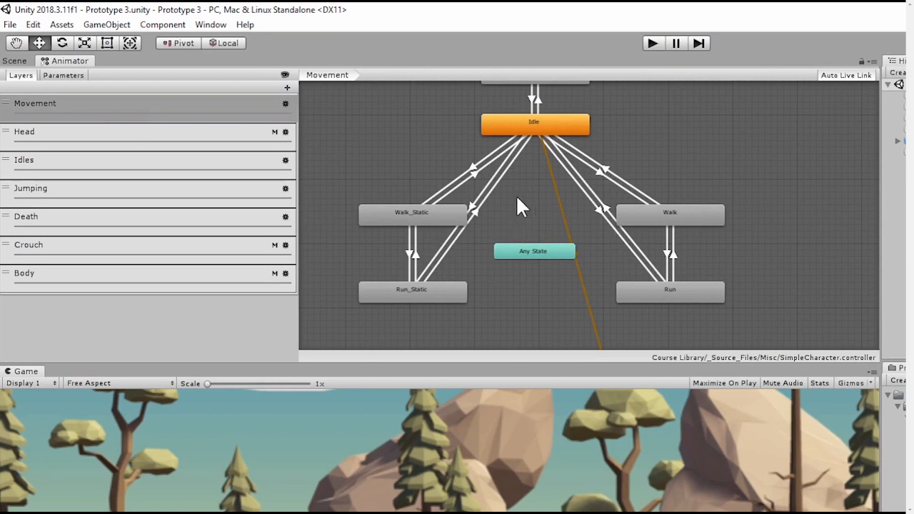
# Step: Preview the animation clip of the Idle state and inspect the model up close from another angle
pyautogui.moveTo(515, 194); pyautogui.dragTo(579, 194, button='middle')
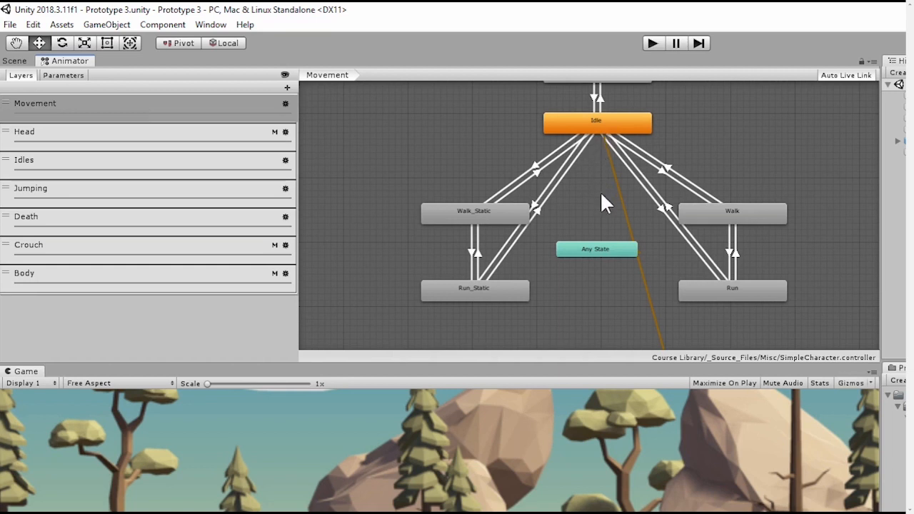
pyautogui.scroll(3, 599, 181)
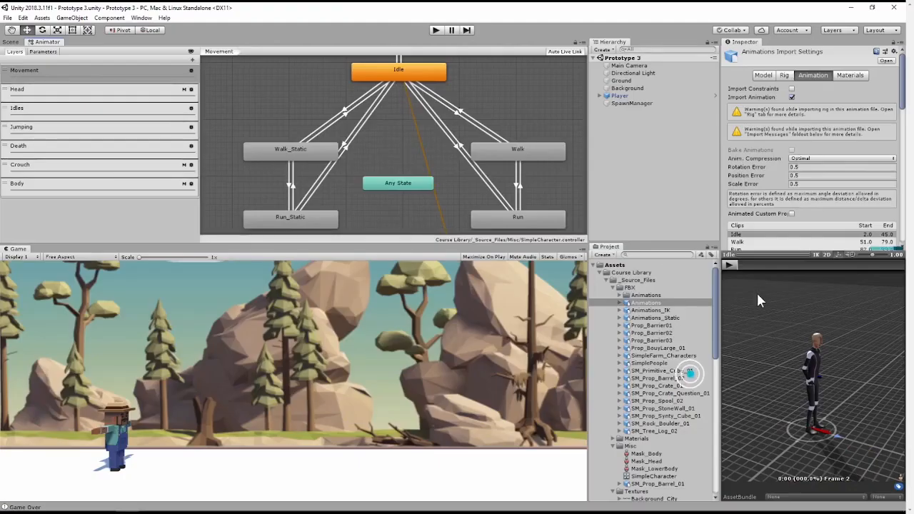
pyautogui.click(730, 265)
pyautogui.moveTo(826, 374); pyautogui.dragTo(807, 341)
pyautogui.scroll(8, 768, 345)
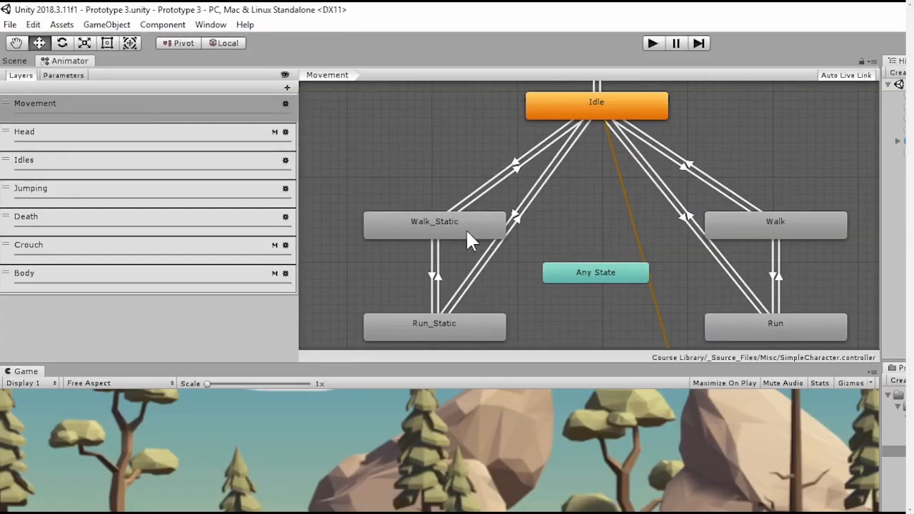
# Step: Preview the animation clip of the Walk_Static state
pyautogui.doubleClick(466, 230)
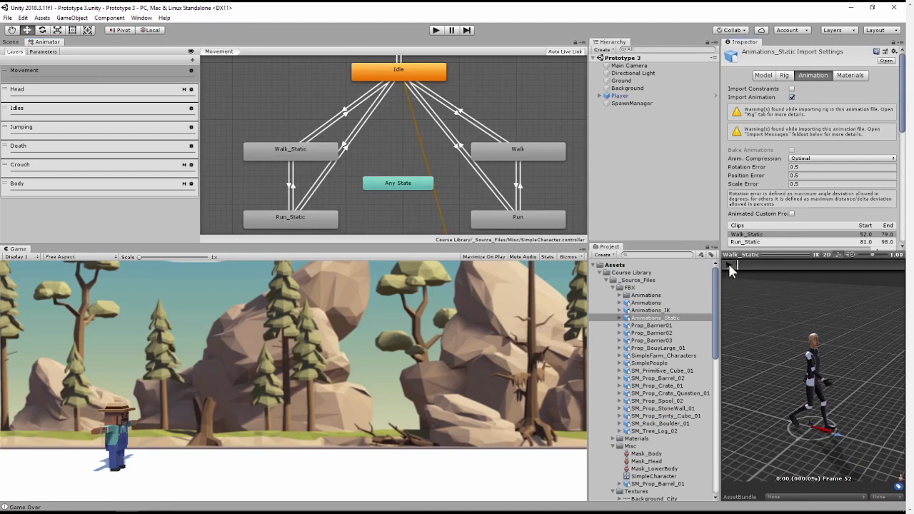
pyautogui.click(729, 265)
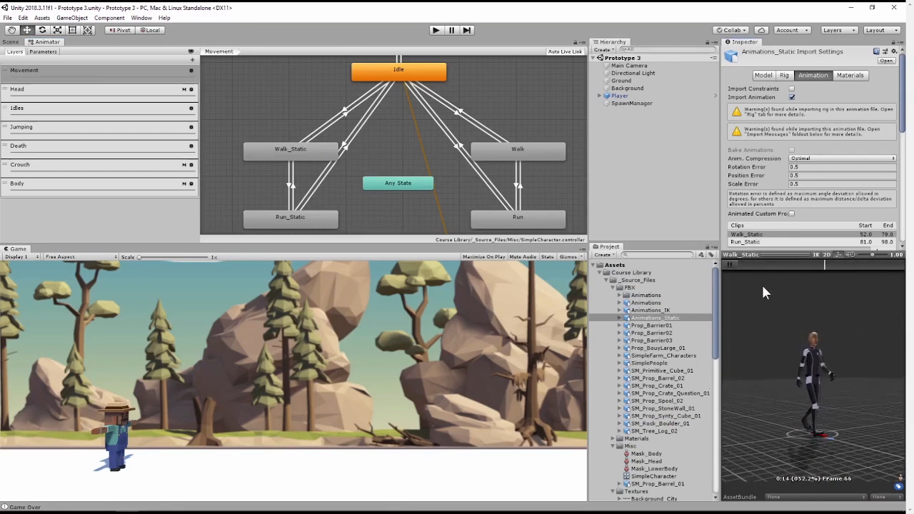
pyautogui.click(732, 265)
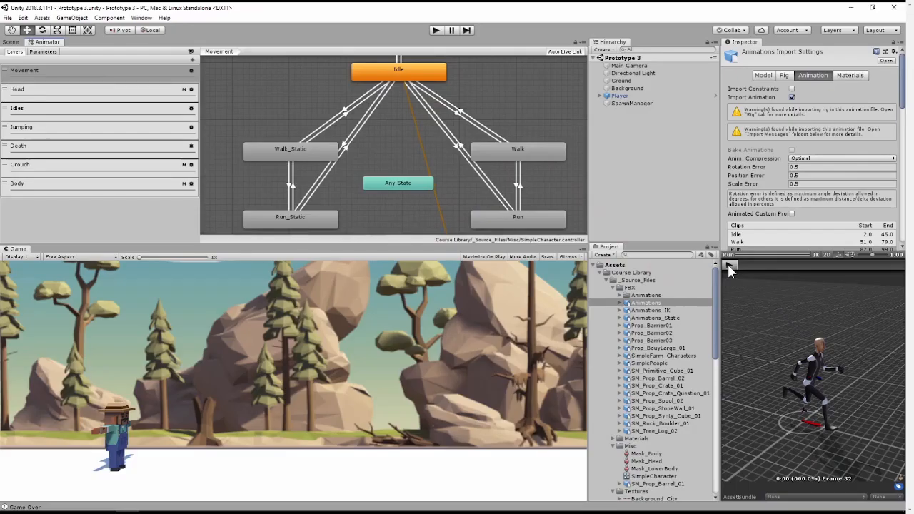
# Step: Preview the Run clip from another angle and then the clip of the Run_Static state
pyautogui.click(729, 264)
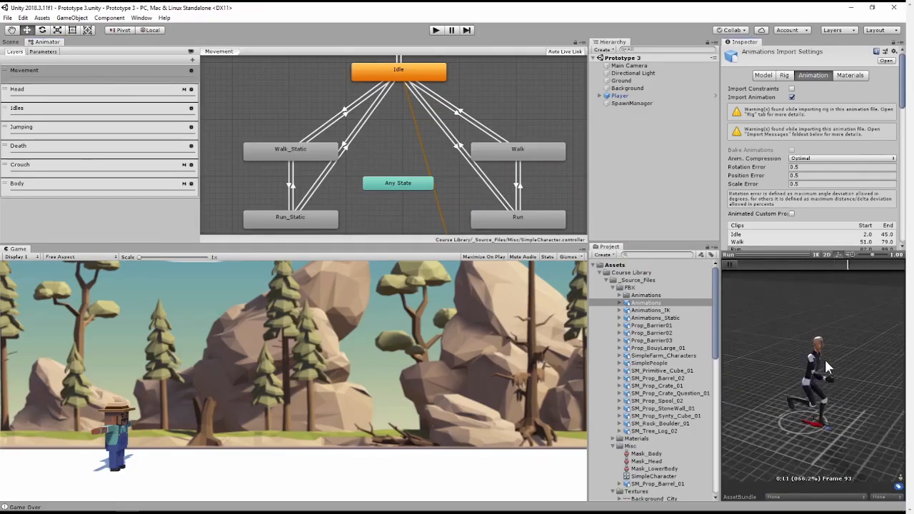
pyautogui.moveTo(825, 362); pyautogui.dragTo(896, 367)
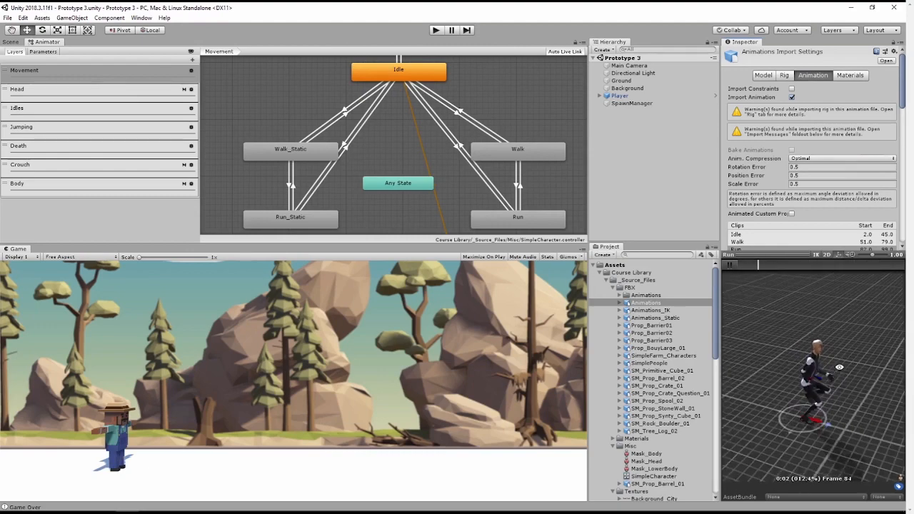
pyautogui.click(327, 220)
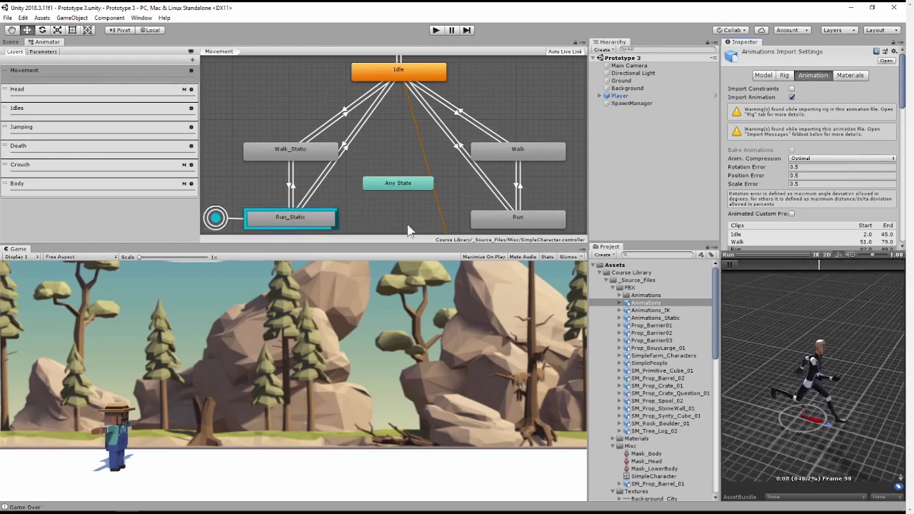
pyautogui.click(727, 264)
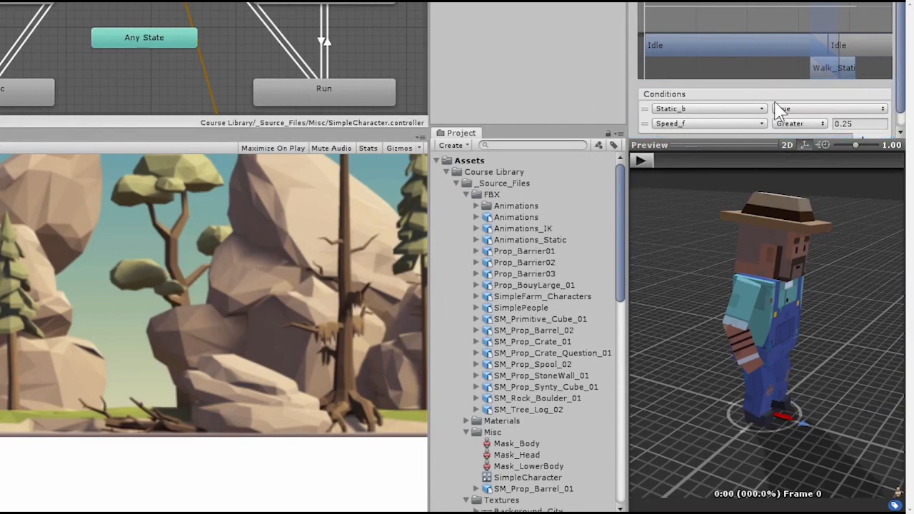
# Step: Inspect the conditions of the Idle to Walk_Static transition and preview its animation from another angle
pyautogui.moveTo(758, 144); pyautogui.dragTo(758, 165)
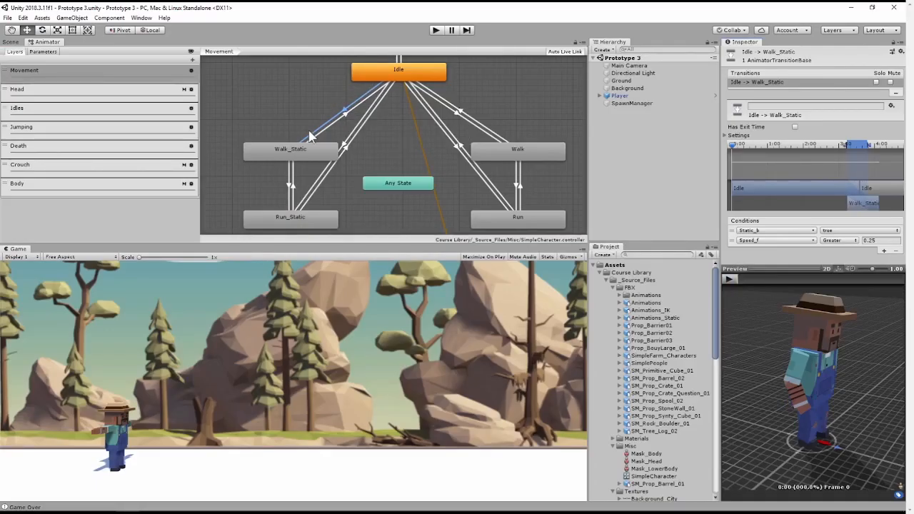
pyautogui.click(730, 278)
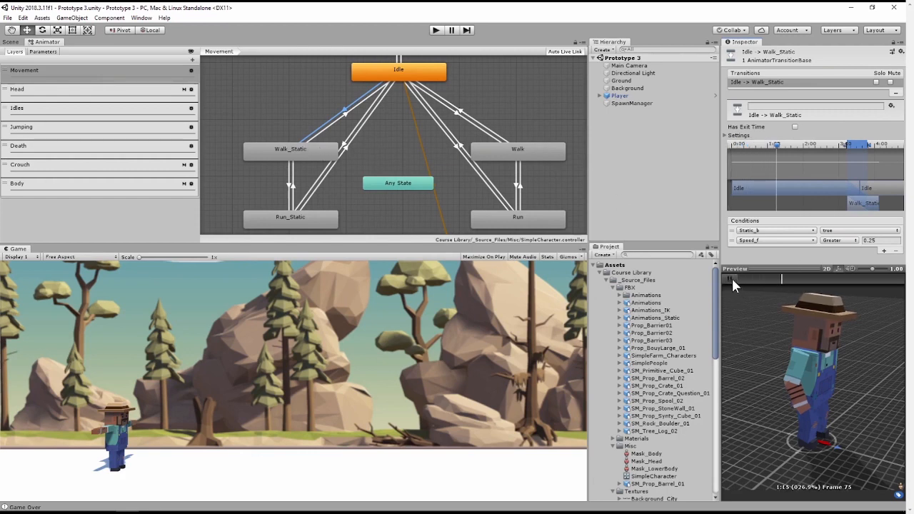
pyautogui.moveTo(835, 339); pyautogui.dragTo(755, 290)
pyautogui.click(728, 279)
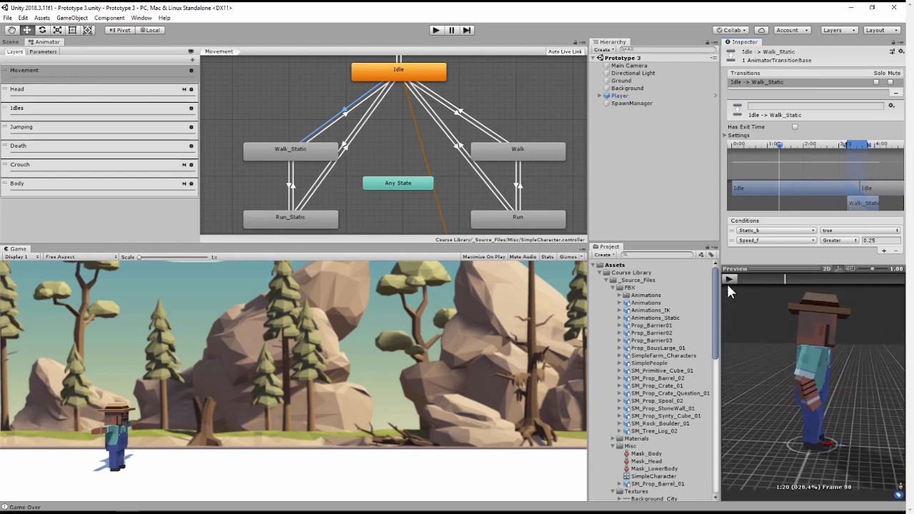
# Step: Open the Walk_Static clip, play its preview and reduce the preview area's height
pyautogui.doubleClick(309, 150)
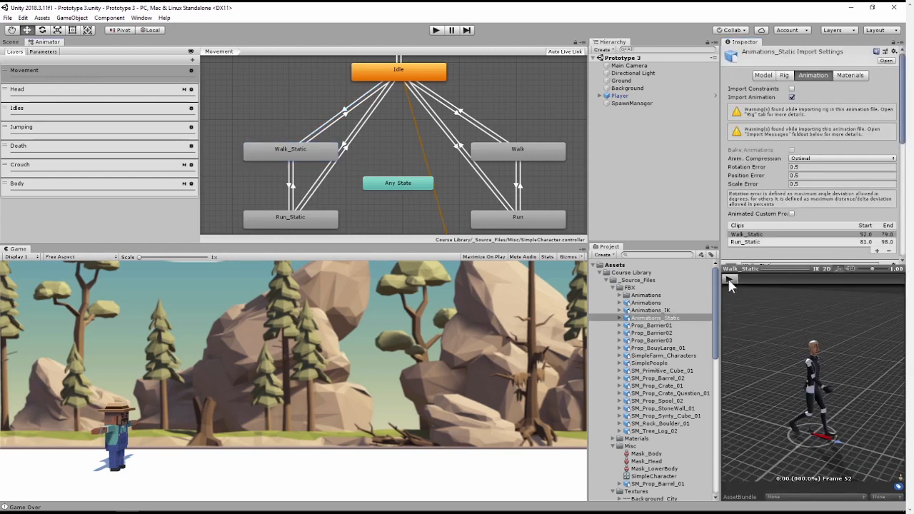
pyautogui.click(728, 278)
pyautogui.moveTo(777, 266); pyautogui.dragTo(778, 322)
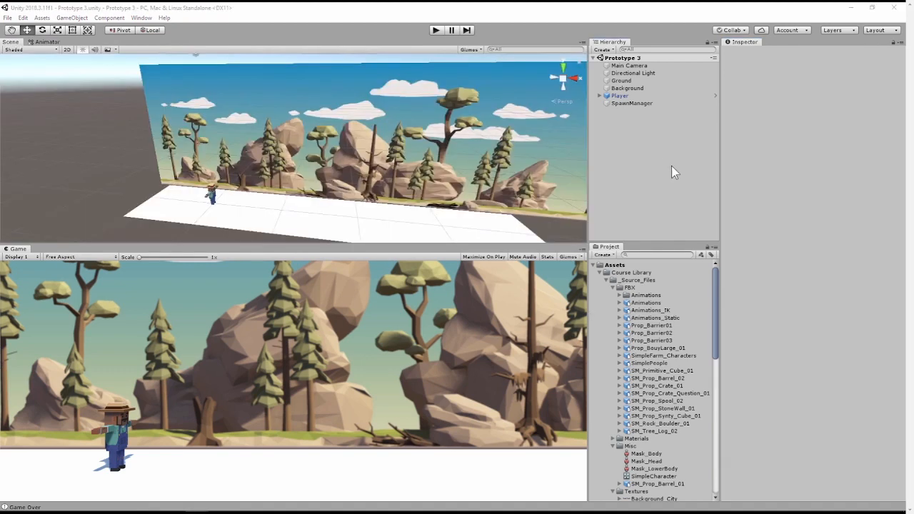
# Step: Open the SimpleCharacter controller from the Player's Animator component and bring the Movement layer's states into view
pyautogui.click(618, 98)
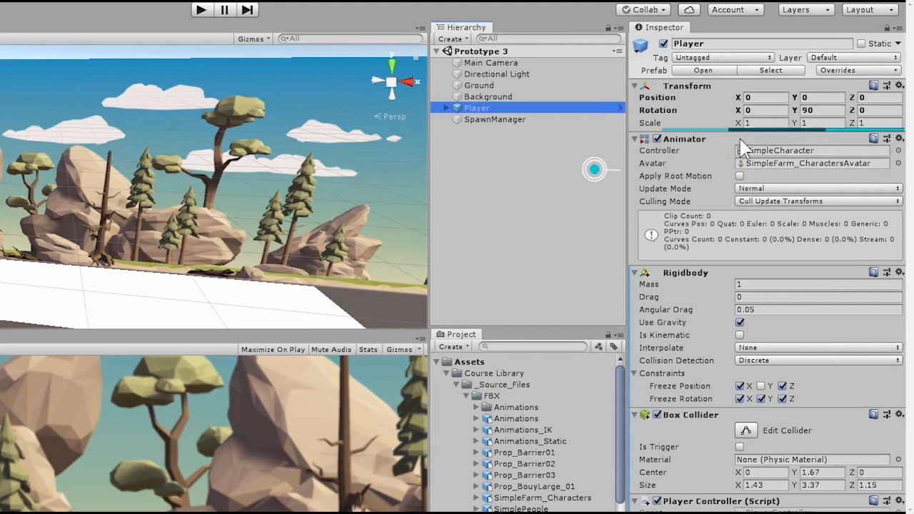
pyautogui.click(781, 153)
pyautogui.doubleClick(781, 153)
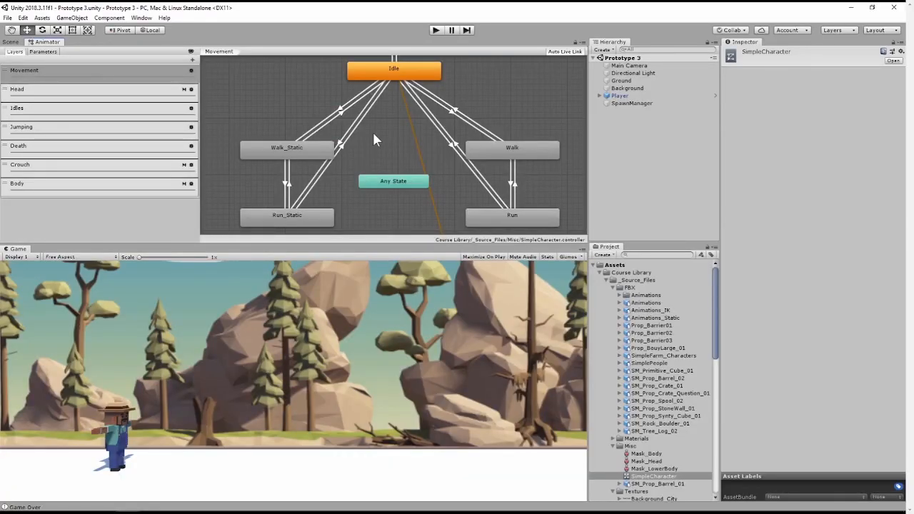
pyautogui.scroll(-3, 377, 138)
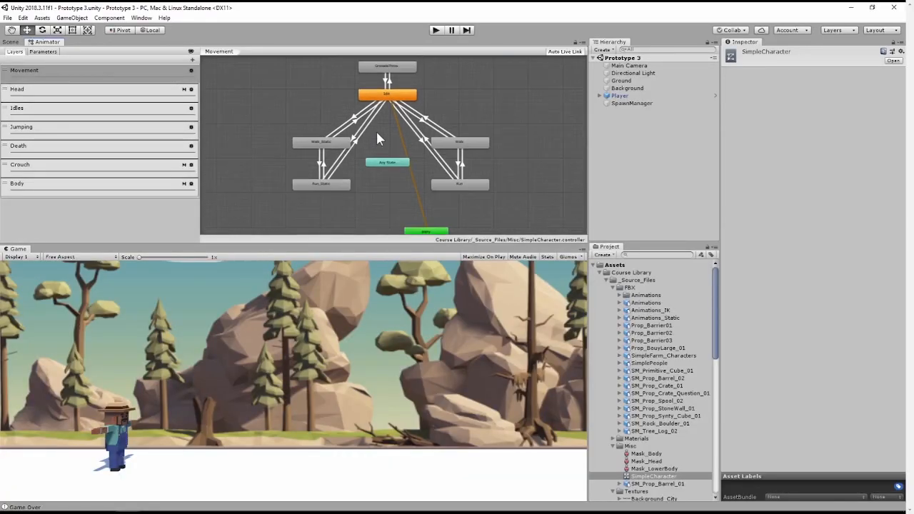
pyautogui.scroll(1, 377, 138)
pyautogui.moveTo(379, 136)
pyautogui.mouseDown(button='middle')
pyautogui.moveTo(364, 105)
pyautogui.moveTo(381, 104)
pyautogui.moveTo(379, 142)
pyautogui.mouseUp(button='middle')
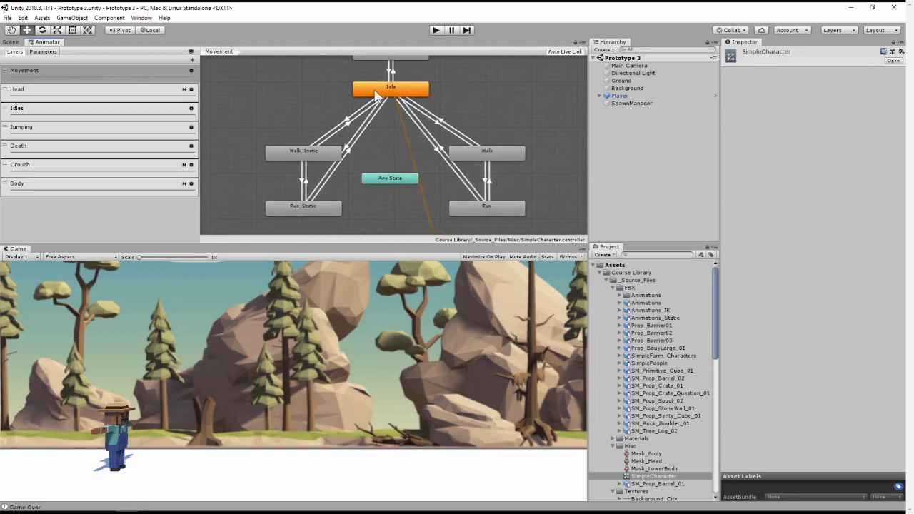
# Step: Preview the animation clip of the Walk_Static state and then that of the Walk state
pyautogui.doubleClick(280, 159)
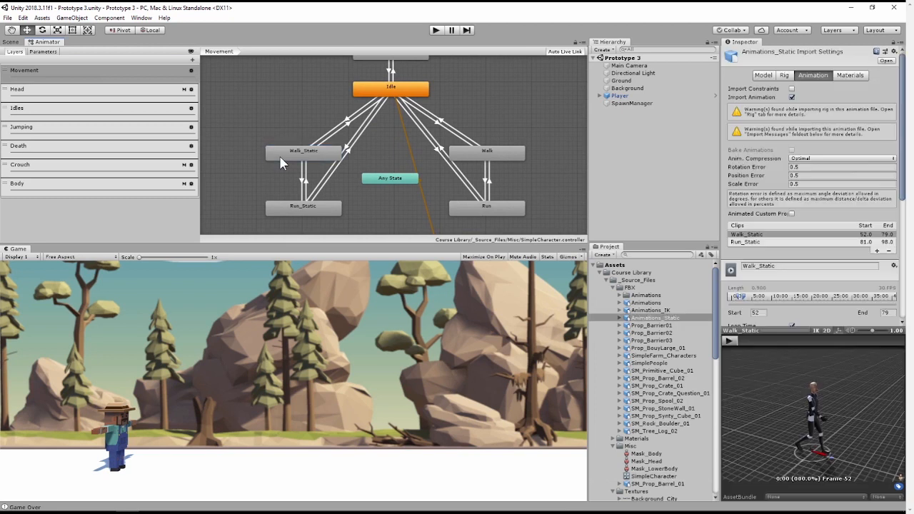
pyautogui.click(728, 341)
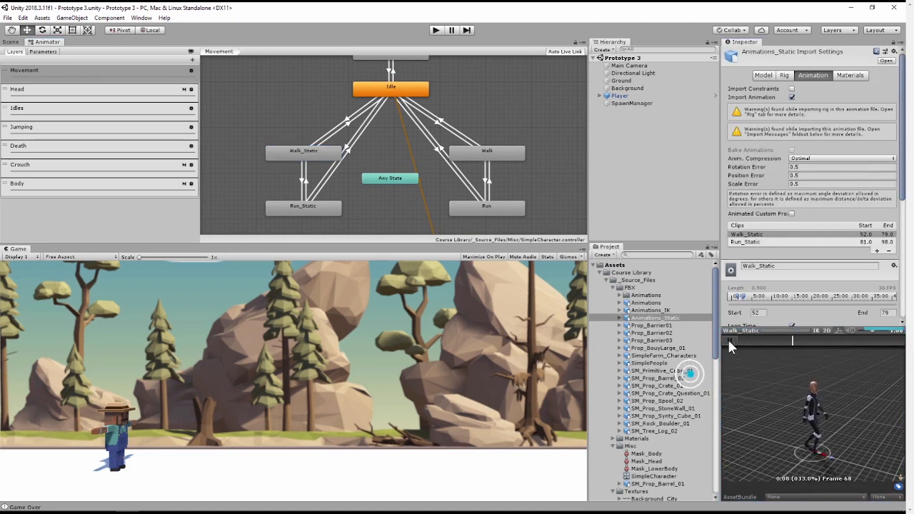
pyautogui.doubleClick(470, 155)
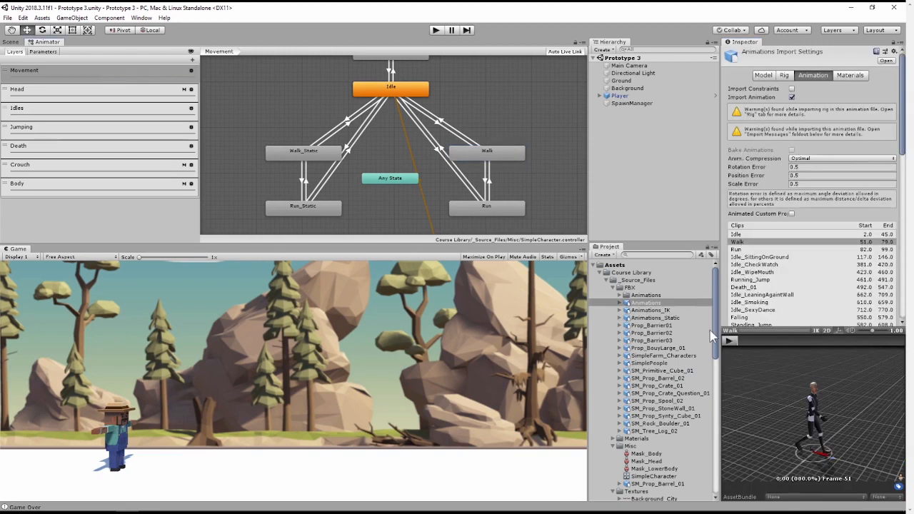
pyautogui.click(730, 341)
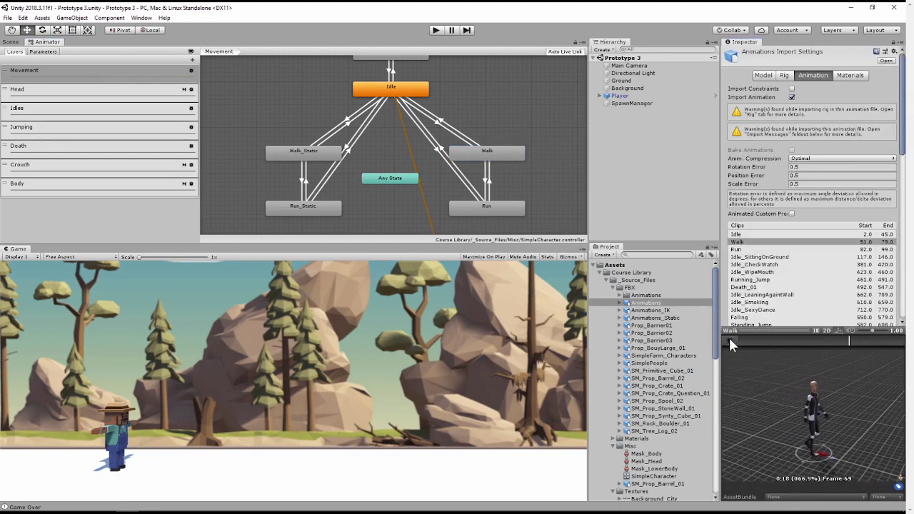
# Step: Inspect the conditions of the Idle to Walk transition and the transition between Idle and Walk_Static
pyautogui.click(437, 122)
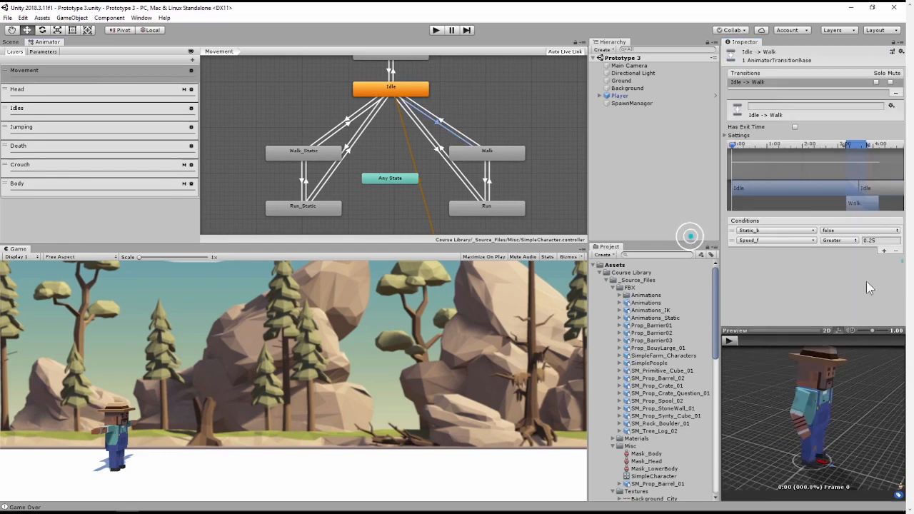
pyautogui.click(351, 125)
pyautogui.click(379, 88)
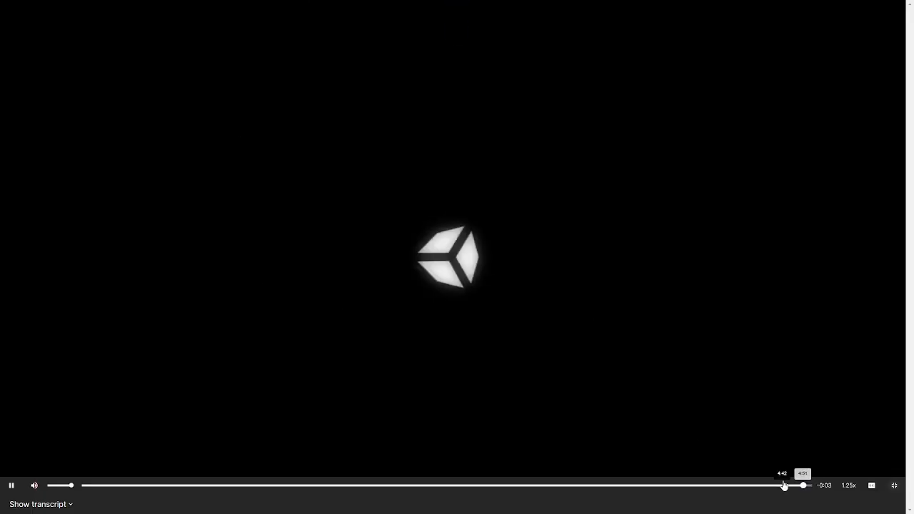
# Step: Rewind the lesson video to about 30 seconds before its end and leave full-screen playback
pyautogui.click(742, 486)
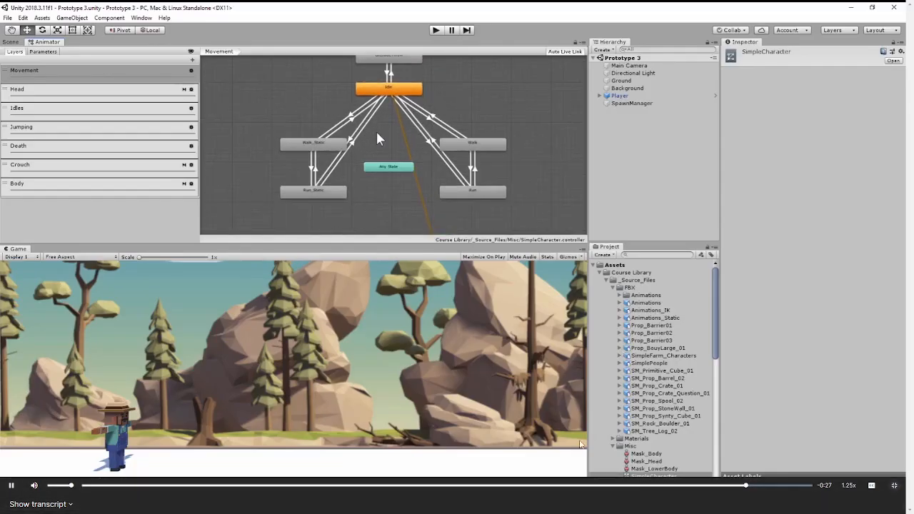
pyautogui.moveTo(731, 486); pyautogui.dragTo(722, 485)
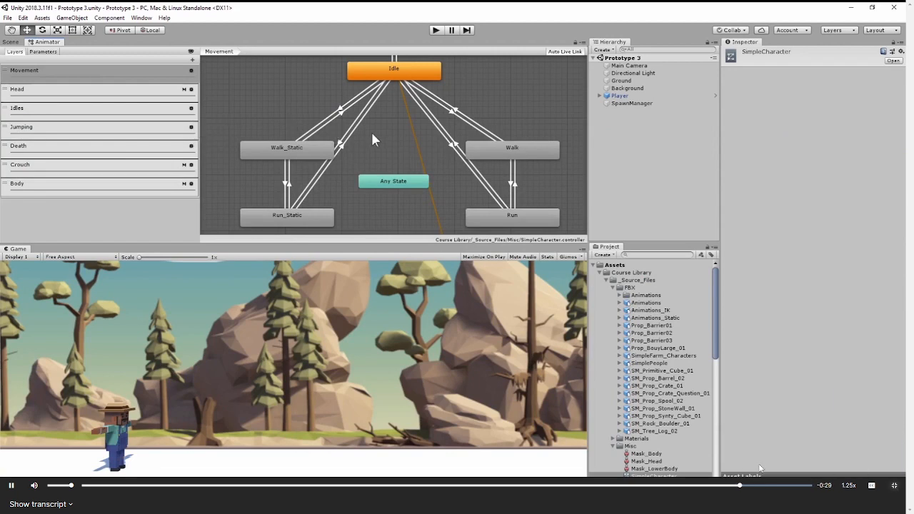
pyautogui.click(894, 486)
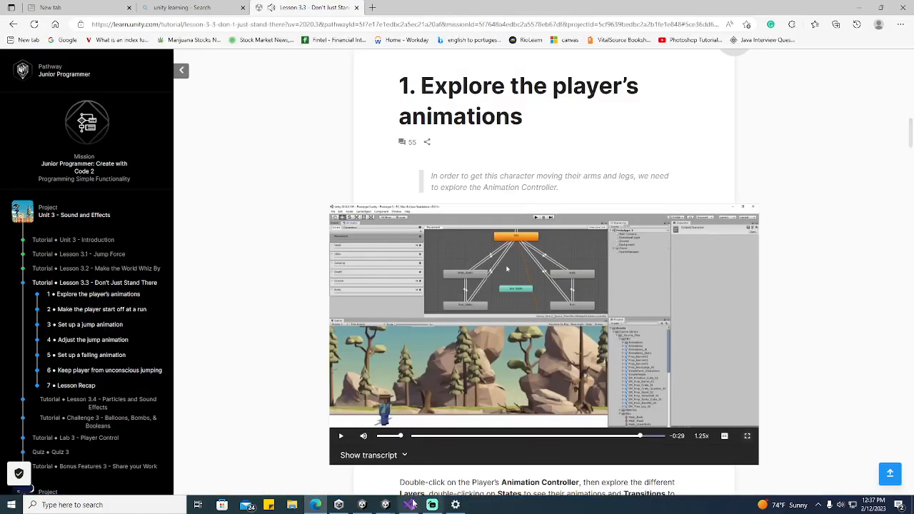
# Step: Switch to the Unity editor and open the Player's SimpleCharacter_5.0 animator controller, showing the states around Idle
pyautogui.moveTo(385, 505)
pyautogui.click(333, 462)
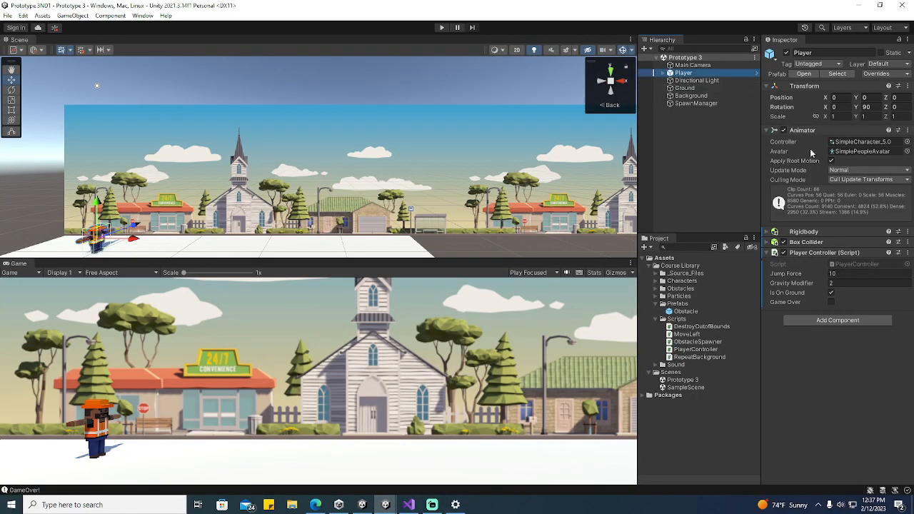
pyautogui.doubleClick(849, 142)
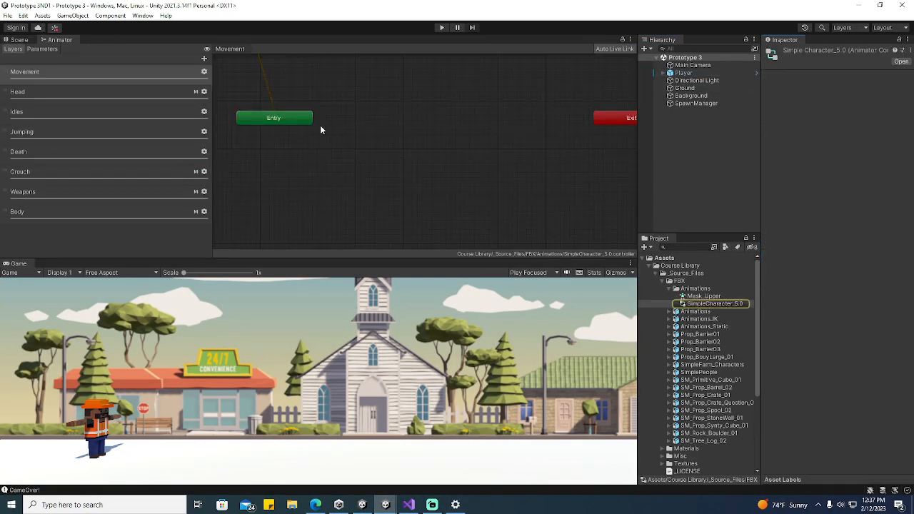
pyautogui.moveTo(355, 136); pyautogui.dragTo(533, 219, button='middle')
pyautogui.moveTo(445, 126); pyautogui.dragTo(494, 248, button='middle')
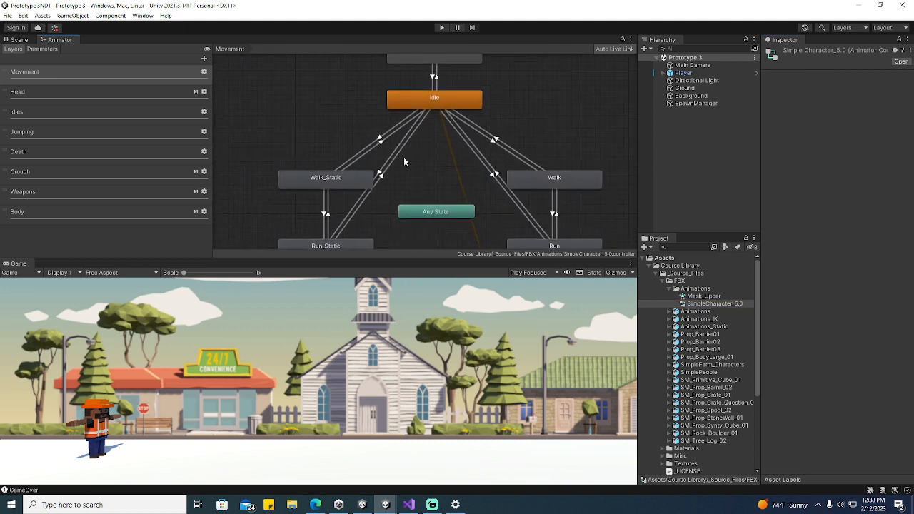
# Step: Inspect the Idle to Walk_Static transition and the properties and available actions of the Walk_Static state
pyautogui.click(381, 139)
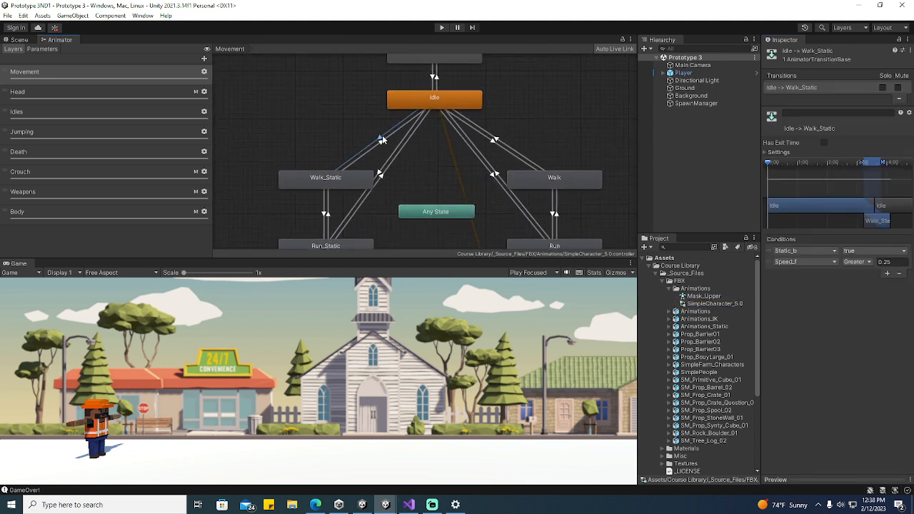
pyautogui.doubleClick(325, 180)
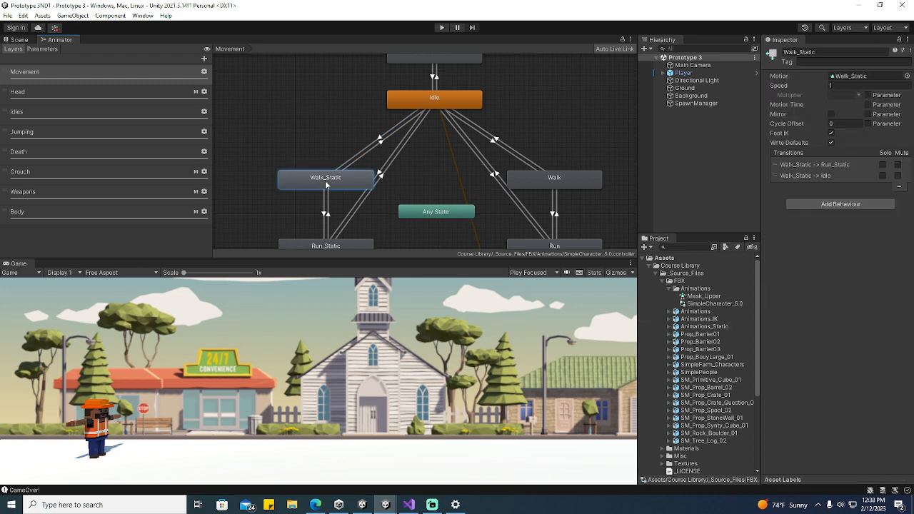
pyautogui.scroll(5, 326, 181)
pyautogui.click(343, 183)
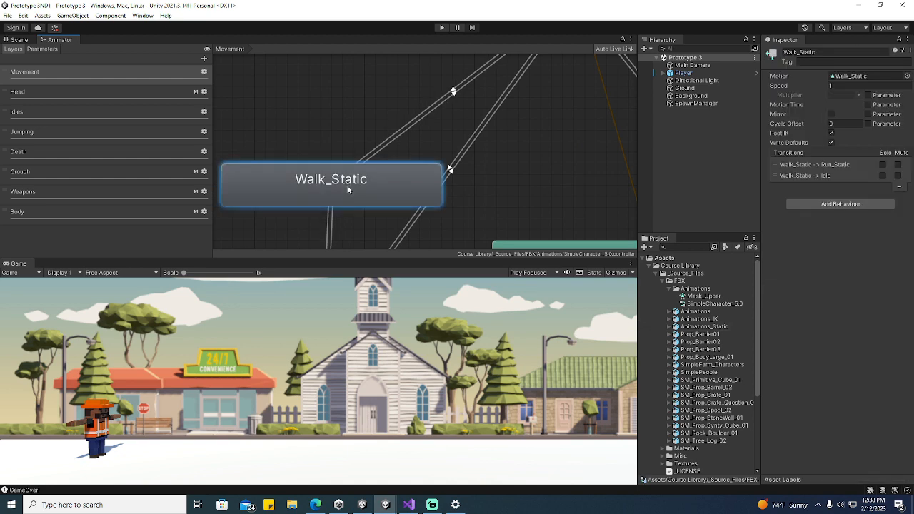
pyautogui.rightClick(348, 188)
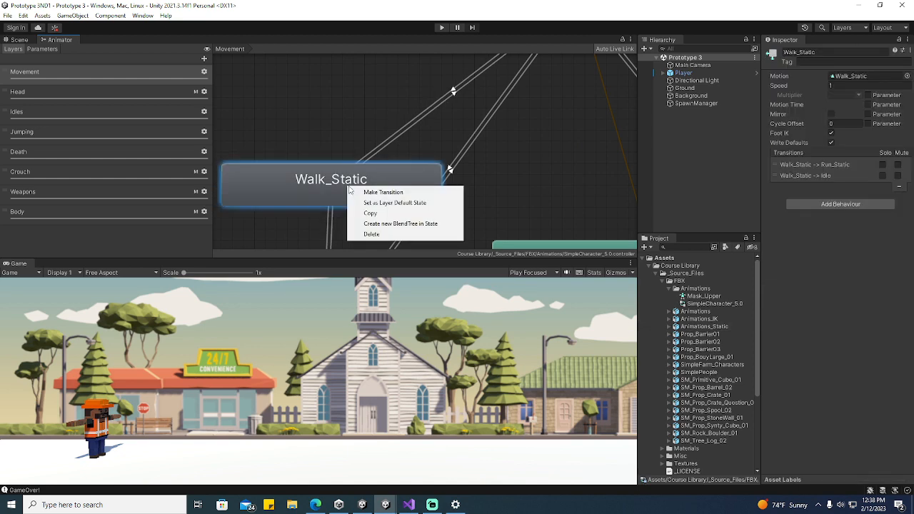
pyautogui.click(518, 170)
# Step: Examine the conditions and the detailed settings of the Idle to Walk_Static transition
pyautogui.click(456, 90)
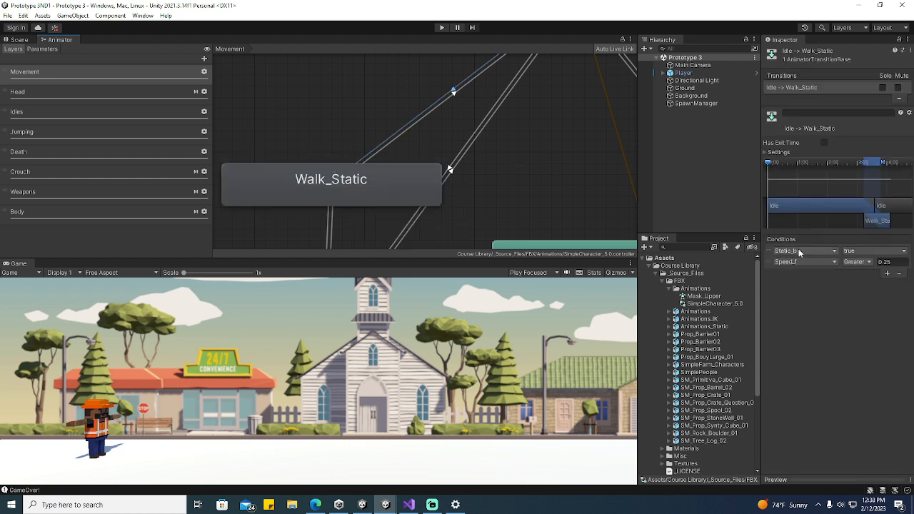
pyautogui.click(763, 154)
pyautogui.click(763, 153)
# Step: Open the Walk_Static state's animation clip and look through its import settings
pyautogui.click(374, 200)
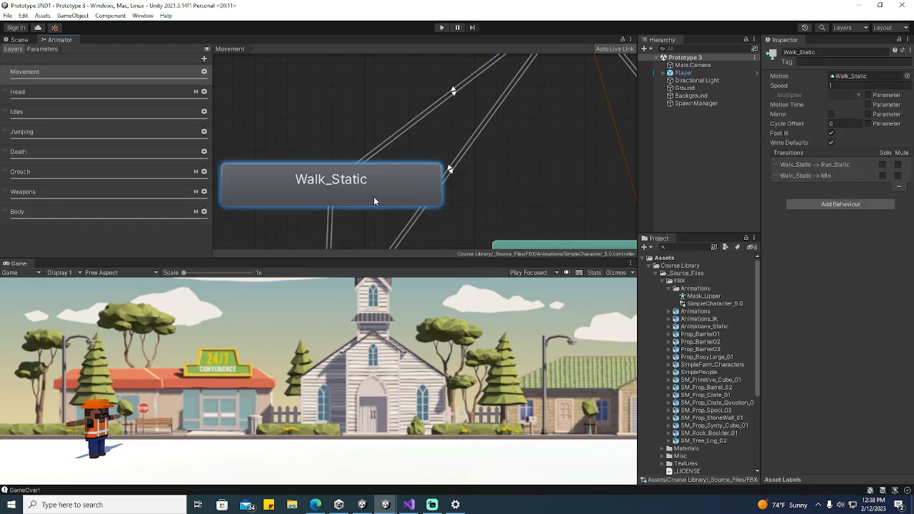
pyautogui.doubleClick(374, 197)
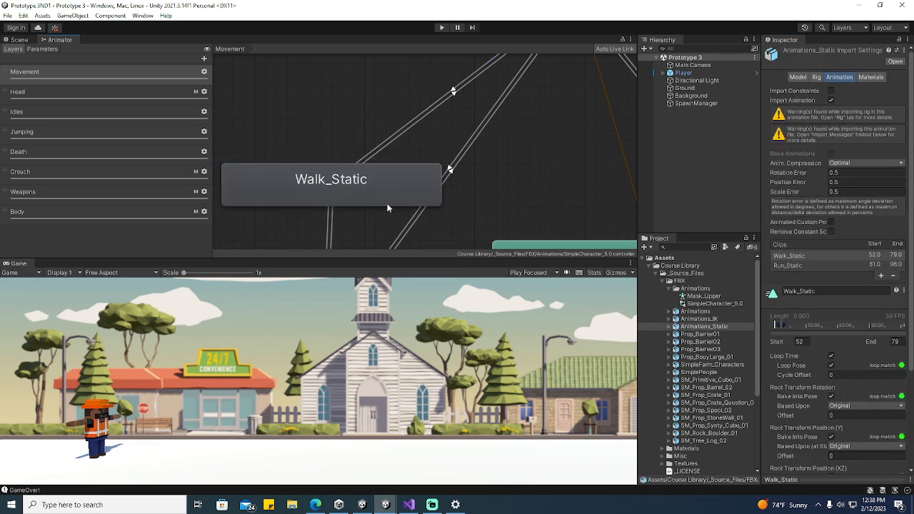
pyautogui.scroll(-4, 829, 307)
pyautogui.scroll(4, 814, 308)
# Step: Review the model, rig, animation and material import settings of Animations_Static
pyautogui.click(792, 77)
pyautogui.click(819, 77)
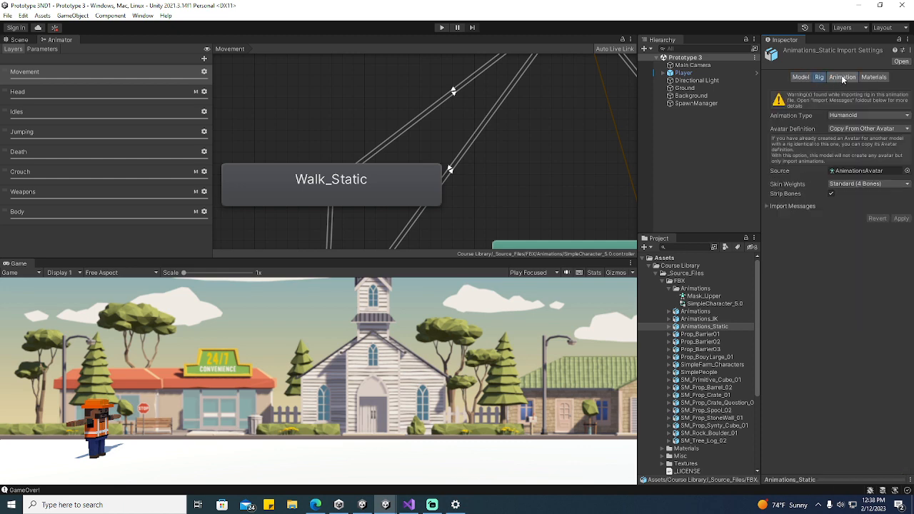
pyautogui.click(843, 77)
pyautogui.click(873, 77)
pyautogui.click(834, 77)
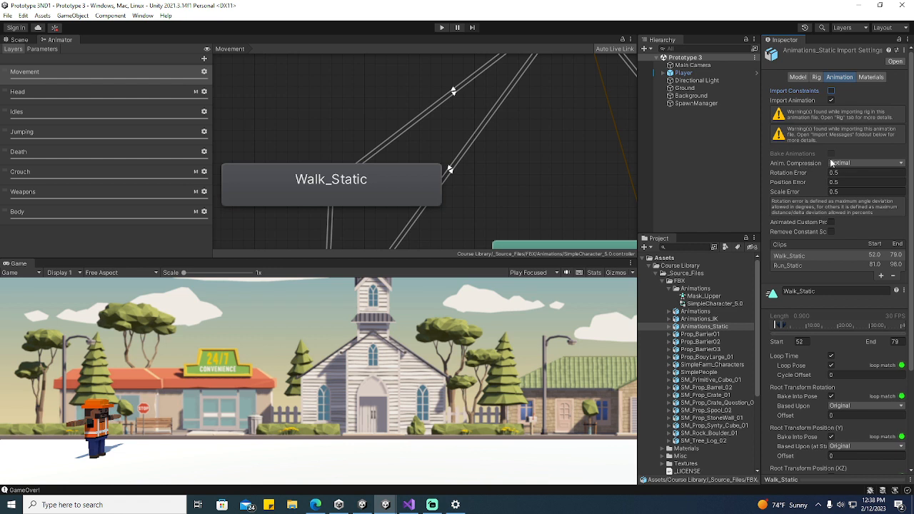
# Step: Examine the Walk_Static clip's frame range on its timeline and its looping and root transform options
pyautogui.scroll(-3, 822, 182)
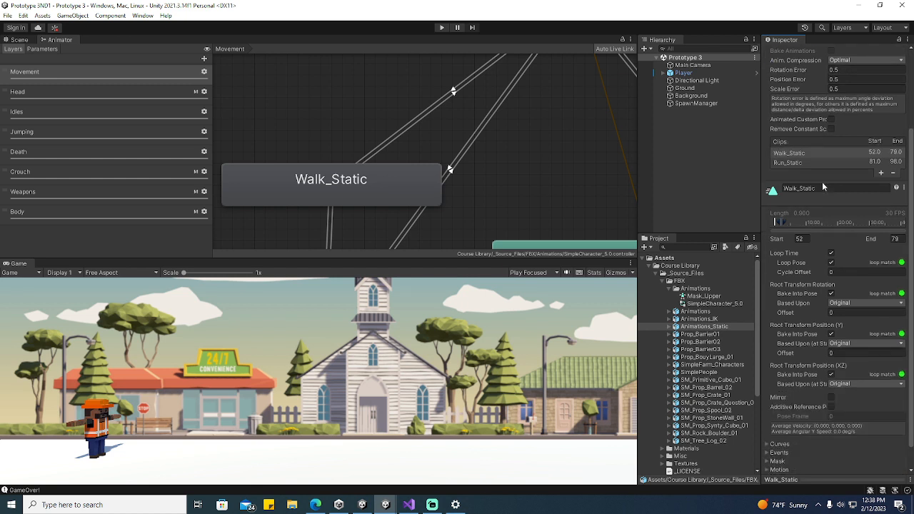
pyautogui.scroll(-1, 820, 186)
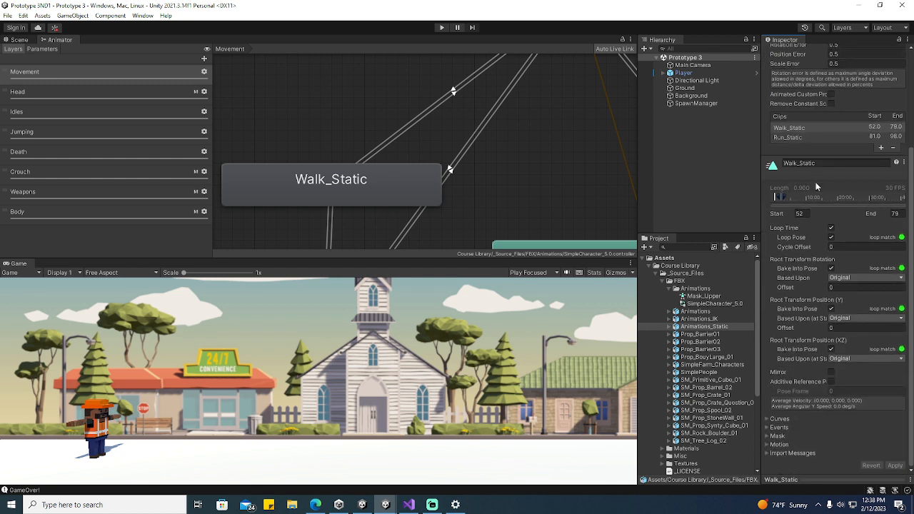
pyautogui.click(776, 196)
pyautogui.click(784, 198)
# Step: Select the Player and open its SimplePeopleAvatar source model in 3D Viewer
pyautogui.click(688, 88)
pyautogui.click(690, 80)
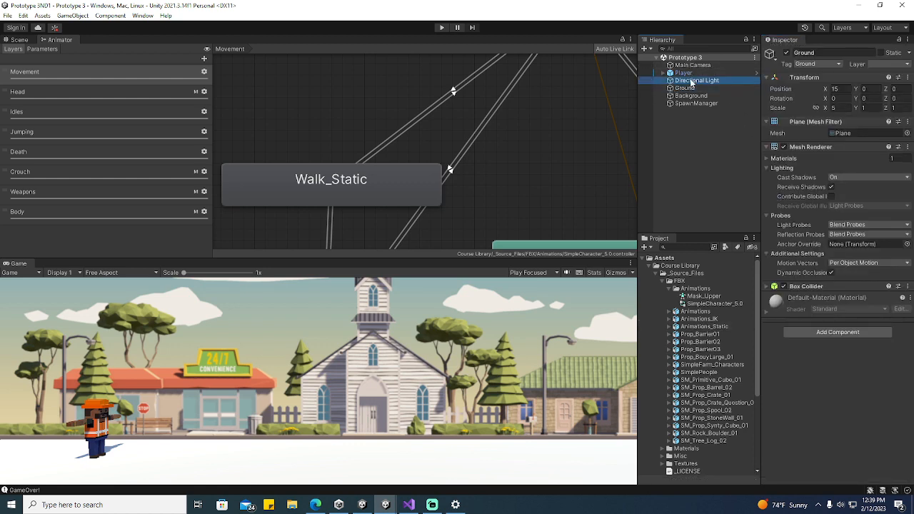
pyautogui.click(684, 73)
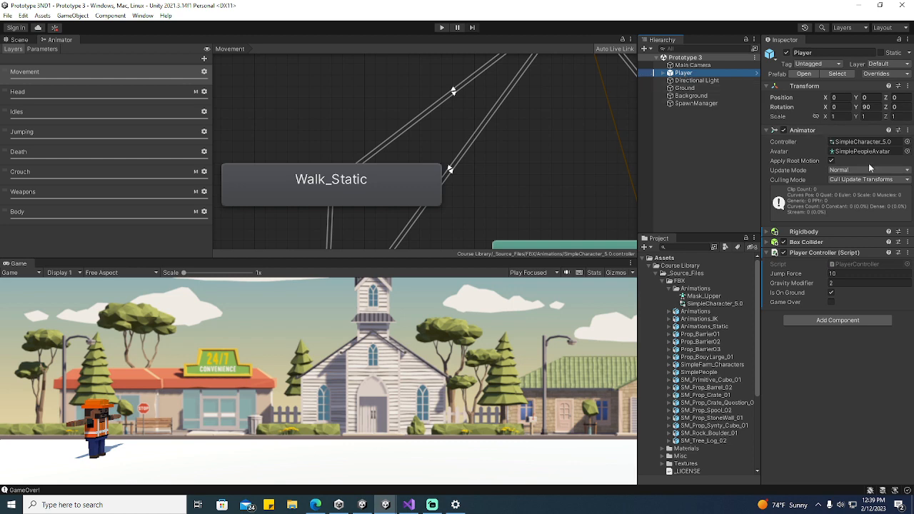
pyautogui.doubleClick(873, 151)
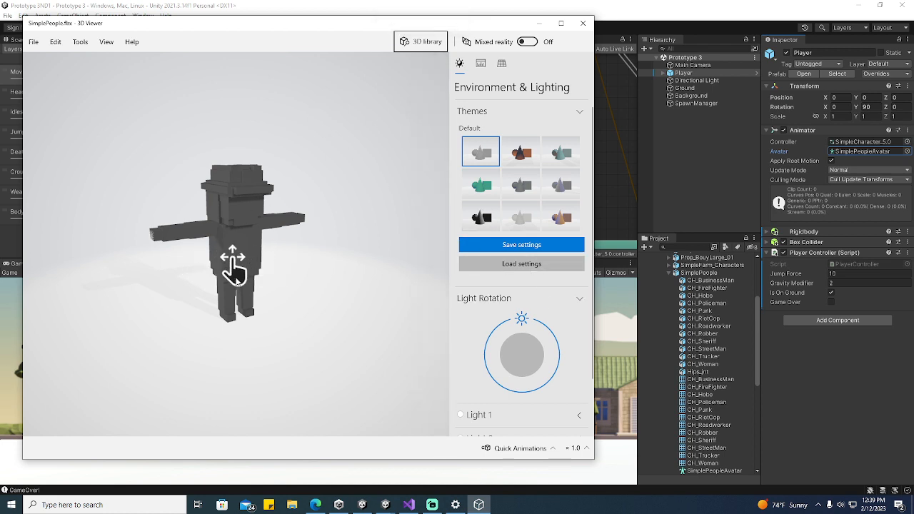
# Step: Inspect the SimplePeople model from another angle and look through the viewer's lighting, grid and mesh statistics options
pyautogui.moveTo(262, 196); pyautogui.dragTo(305, 300)
pyautogui.scroll(-2, 532, 347)
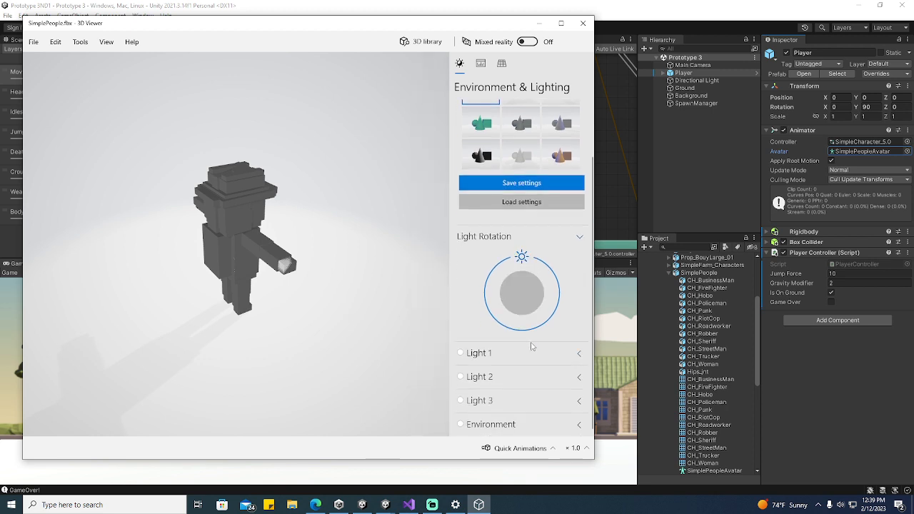
pyautogui.scroll(2, 532, 345)
pyautogui.click(502, 69)
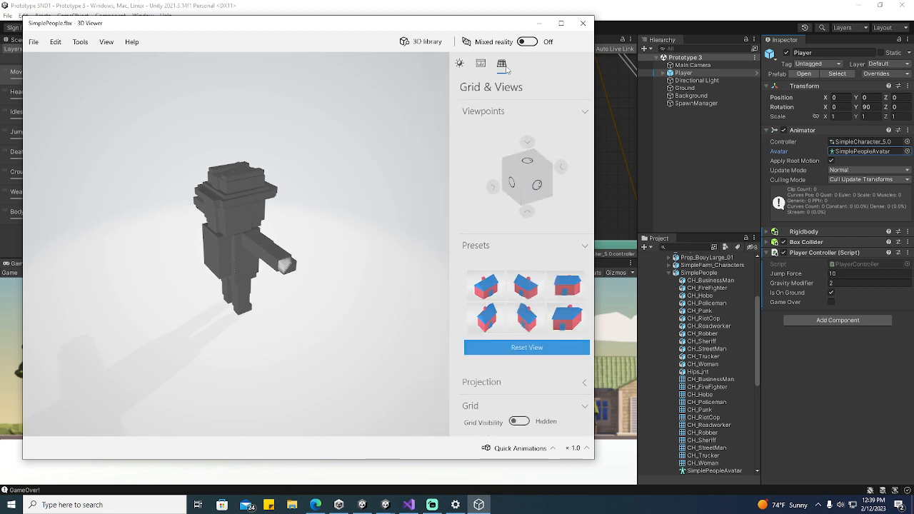
pyautogui.click(481, 66)
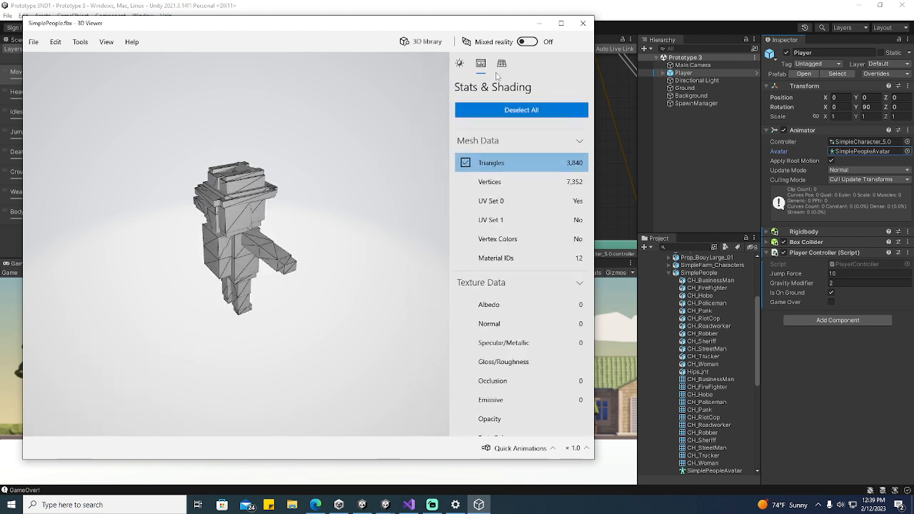
# Step: Look over the 3D Viewer's environment, lighting, grid and viewpoint options for the SimplePeople model, and close the viewer
pyautogui.click(459, 64)
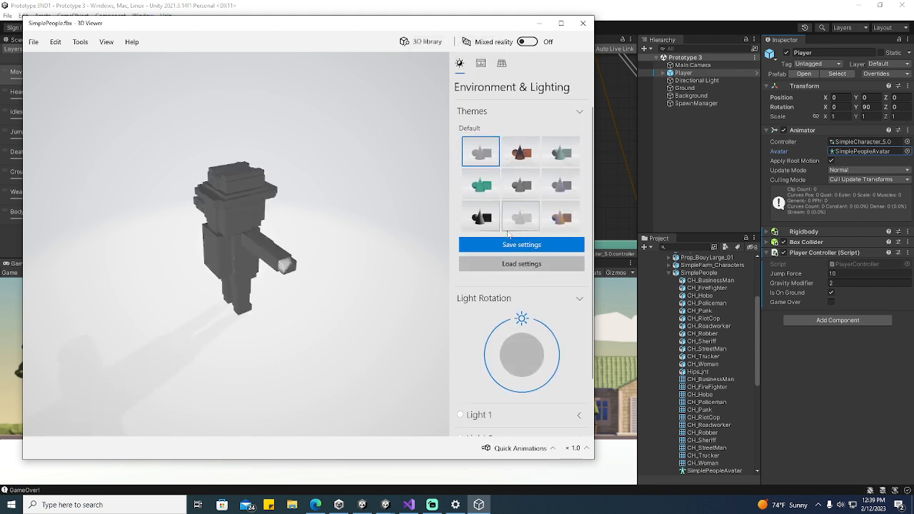
pyautogui.scroll(-2, 497, 86)
pyautogui.click(501, 63)
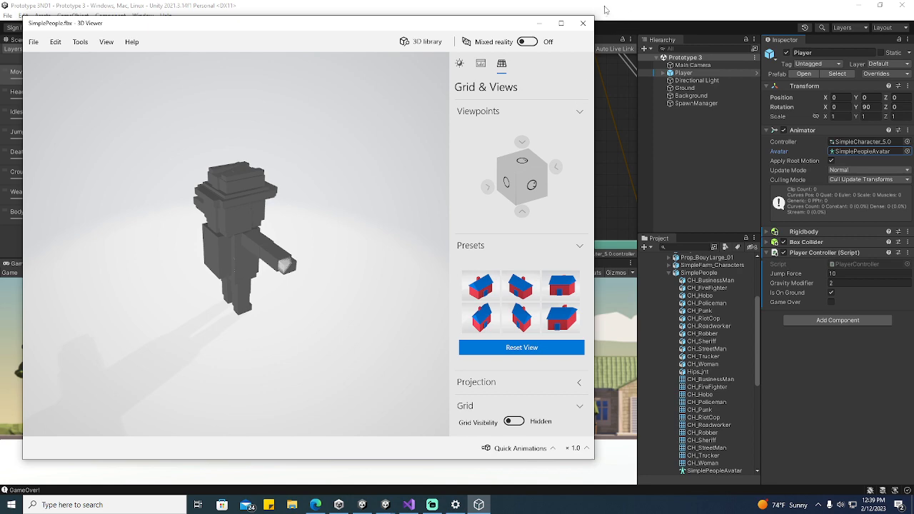
pyautogui.click(582, 23)
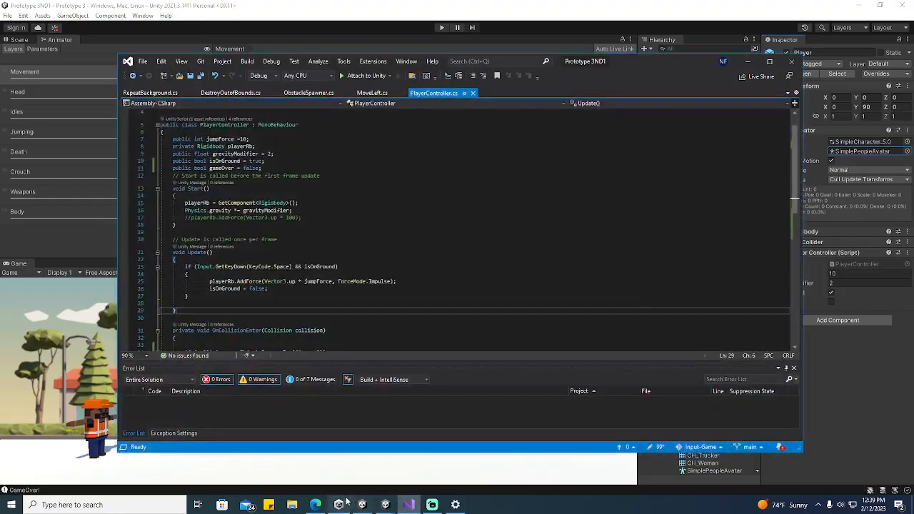
# Step: Switch to the Unity Learn lesson in Edge and rewind its video to the animation clip preview at about 3:22
pyautogui.click(318, 505)
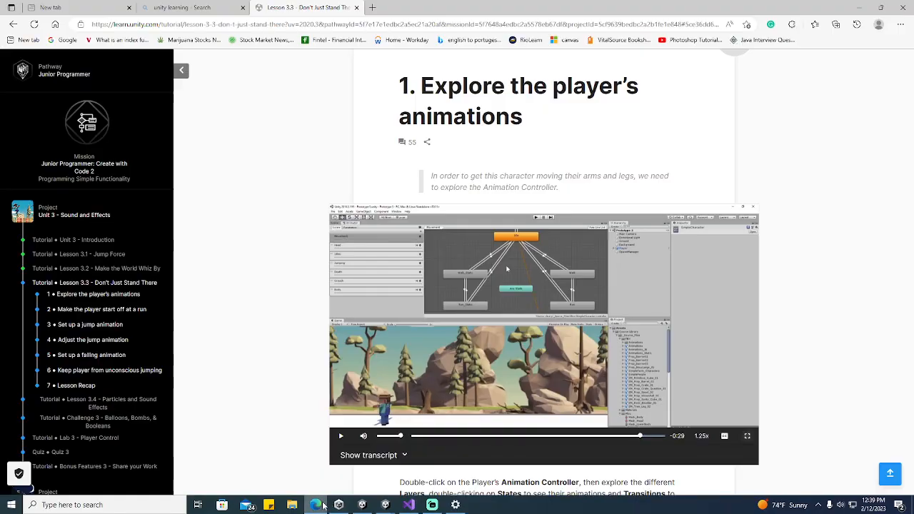
pyautogui.click(615, 437)
pyautogui.click(599, 437)
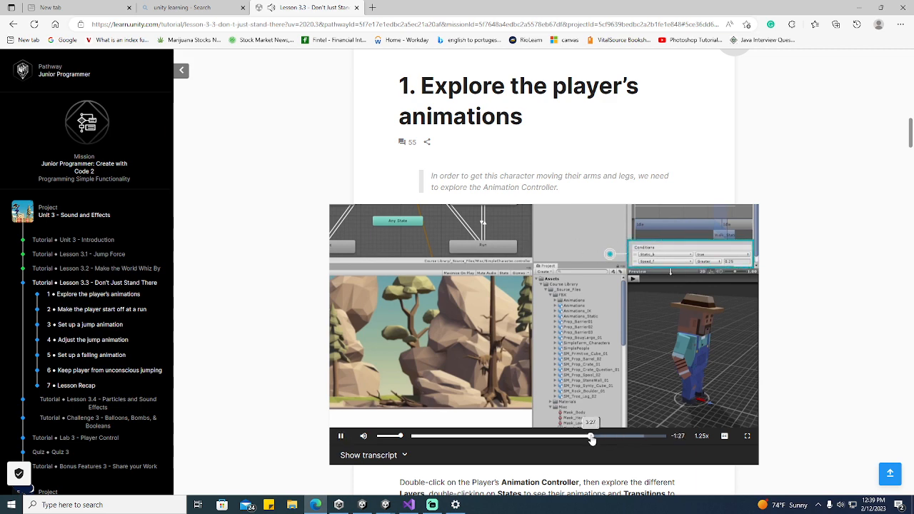
pyautogui.click(591, 437)
pyautogui.click(583, 437)
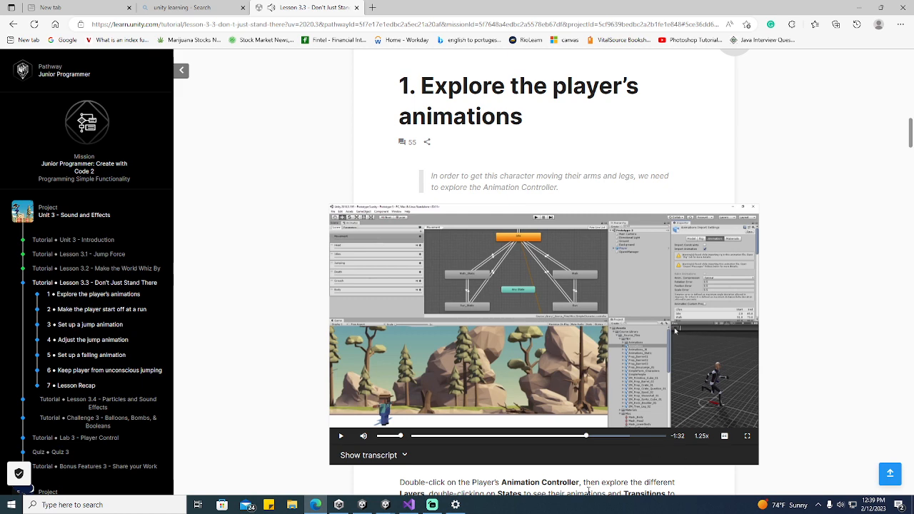
# Step: Return to the Prototype 3 project in Unity and widen the Inspector and Project areas
pyautogui.moveTo(386, 505)
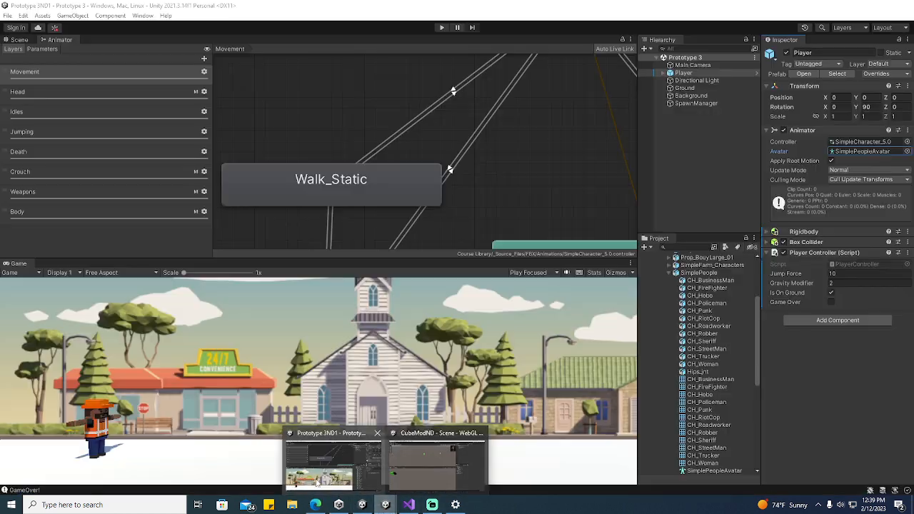
pyautogui.click(318, 483)
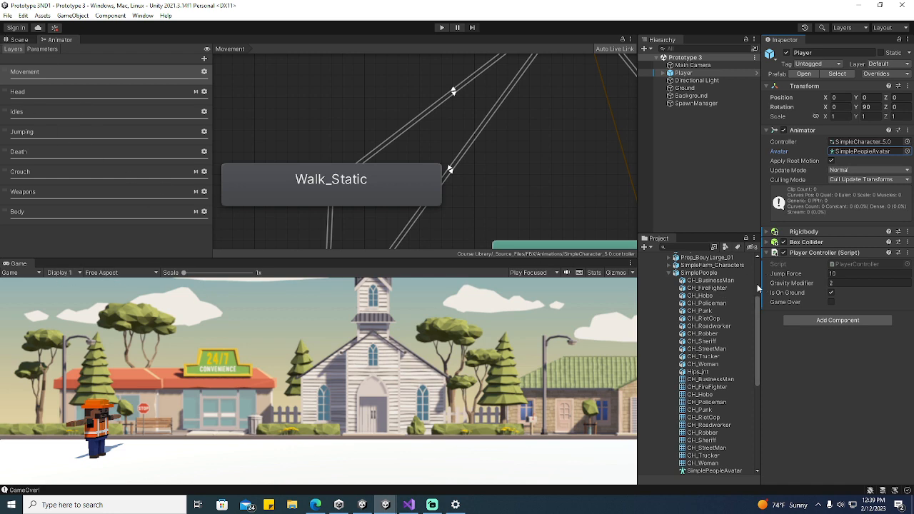
pyautogui.moveTo(760, 281); pyautogui.dragTo(720, 293)
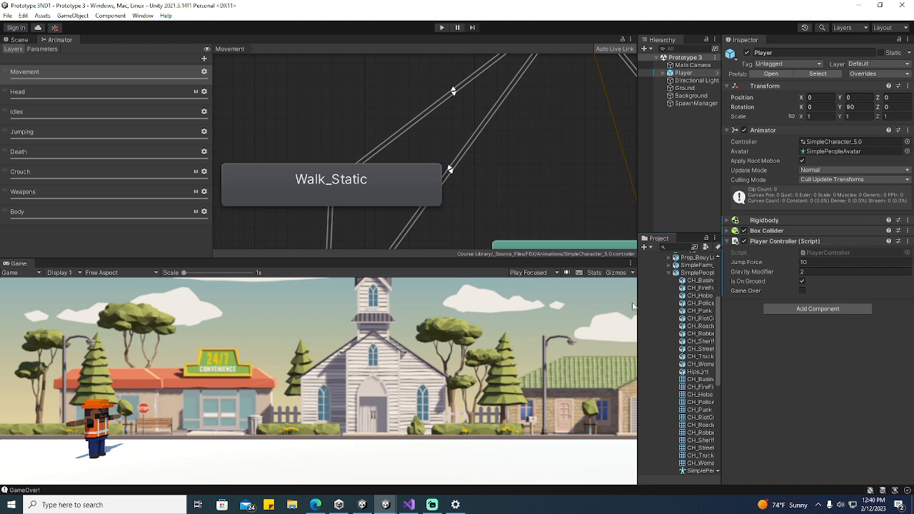
pyautogui.moveTo(636, 302); pyautogui.dragTo(571, 303)
# Step: Examine the Walk_Static state and its clip import settings, along with the Player's SimpleCharacter_5.0 controller and the Animations model
pyautogui.doubleClick(290, 179)
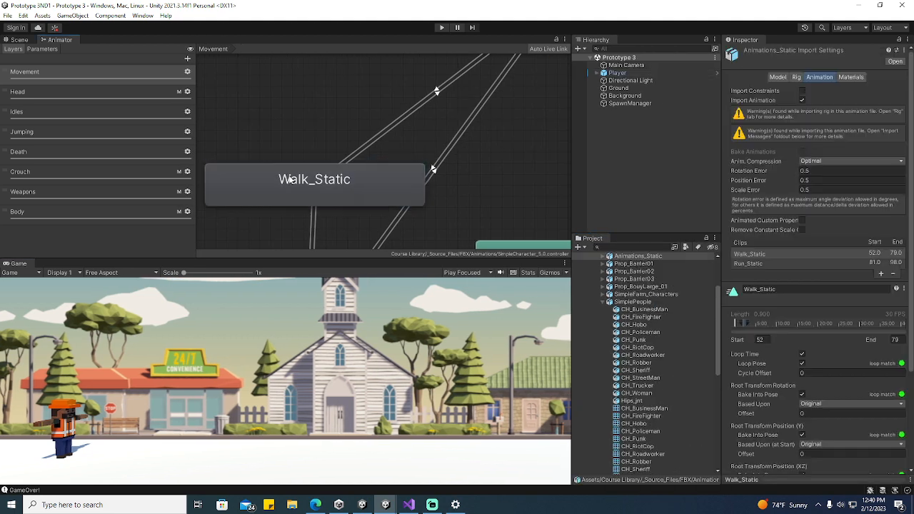
pyautogui.click(307, 202)
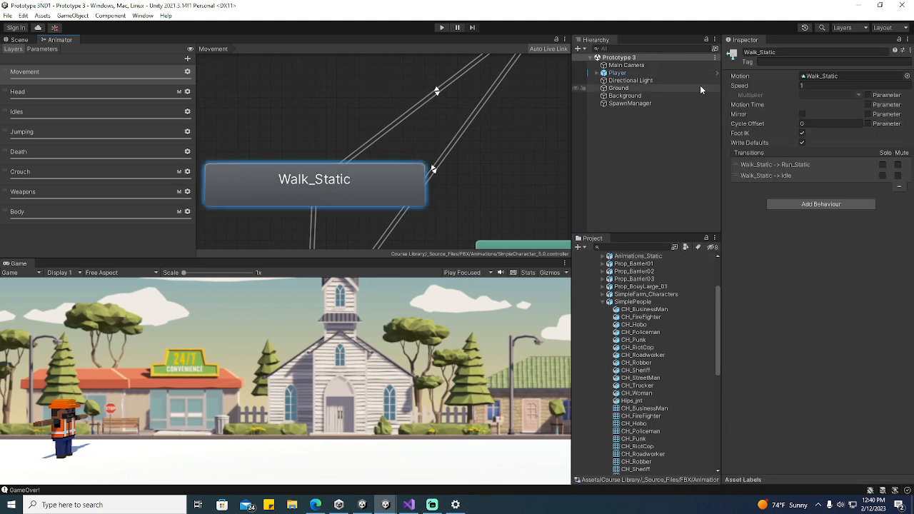
pyautogui.click(616, 73)
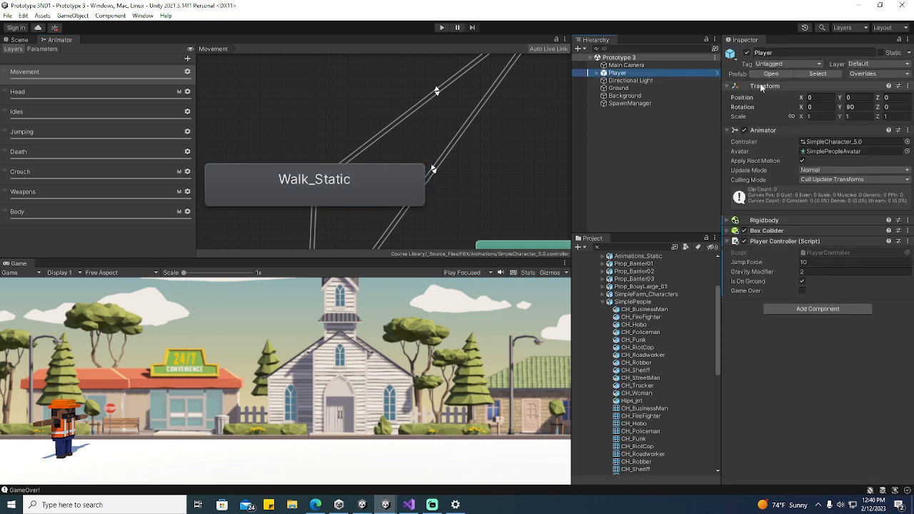
pyautogui.doubleClick(832, 141)
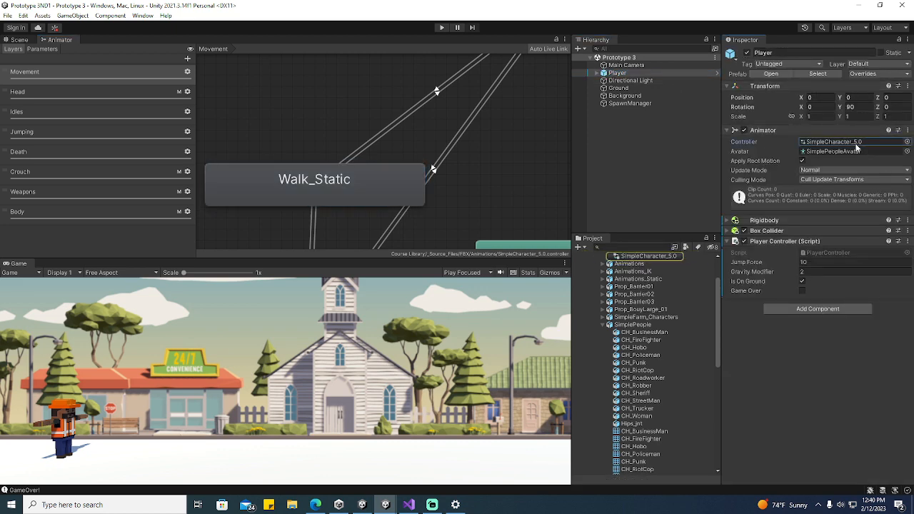
pyautogui.click(620, 264)
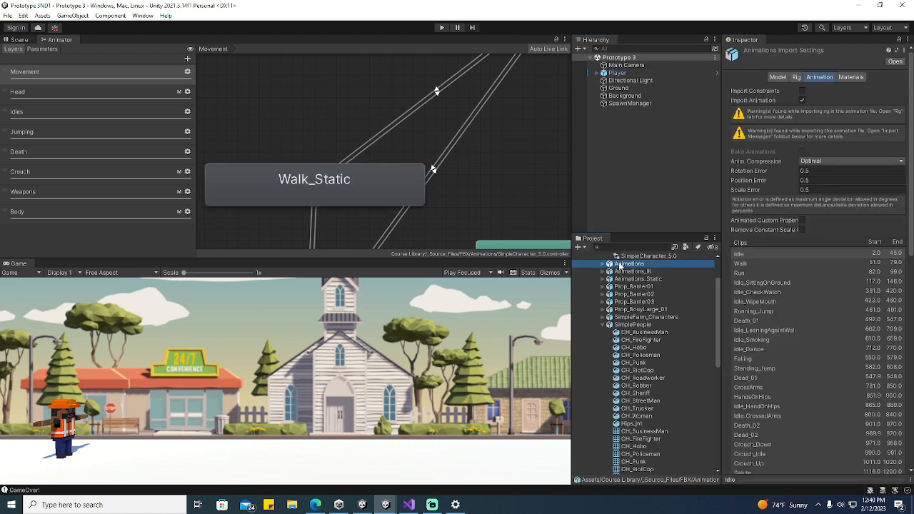
pyautogui.doubleClick(360, 187)
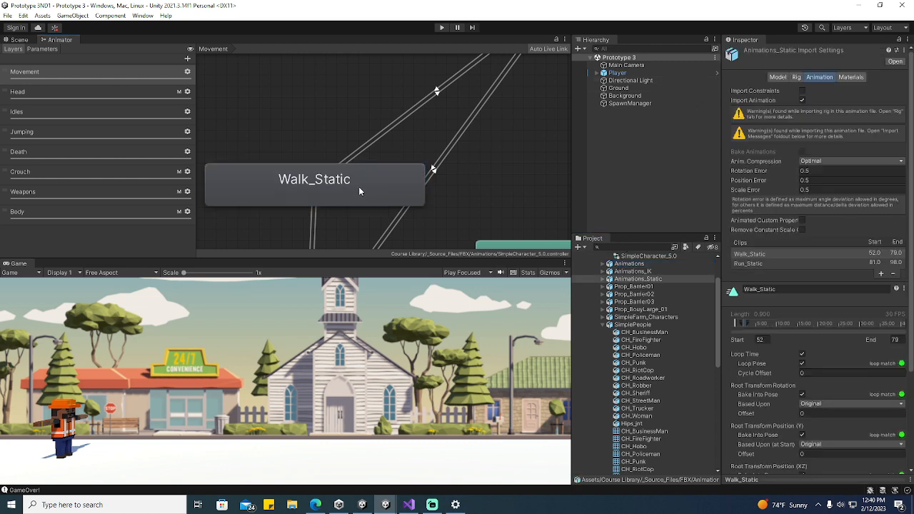
# Step: Find the Idle state in the Movement layer, inspect its transitions, and open its clip's import settings
pyautogui.scroll(-1, 534, 129)
pyautogui.moveTo(534, 125); pyautogui.dragTo(437, 183)
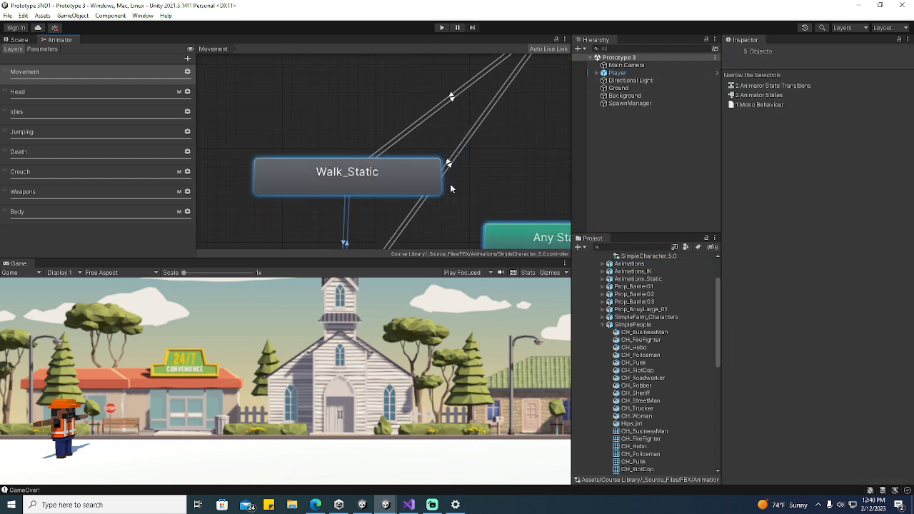
pyautogui.rightClick(546, 100)
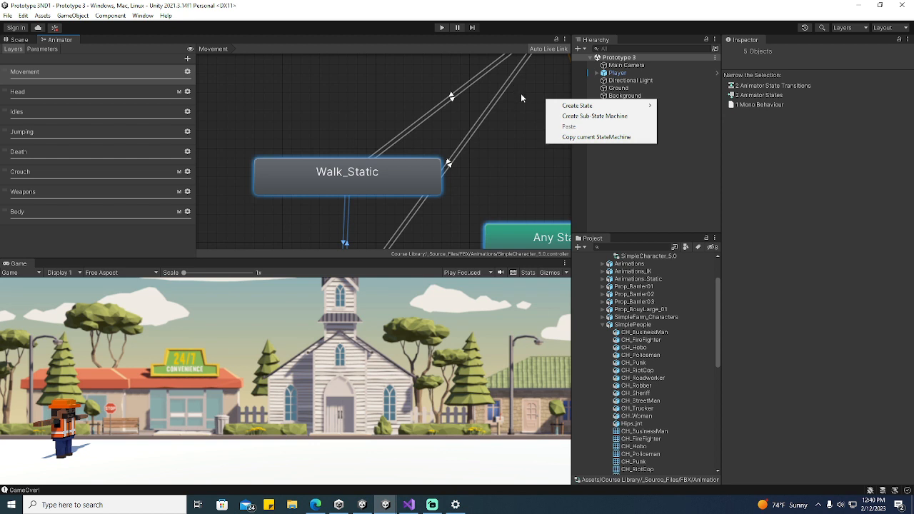
pyautogui.click(508, 150)
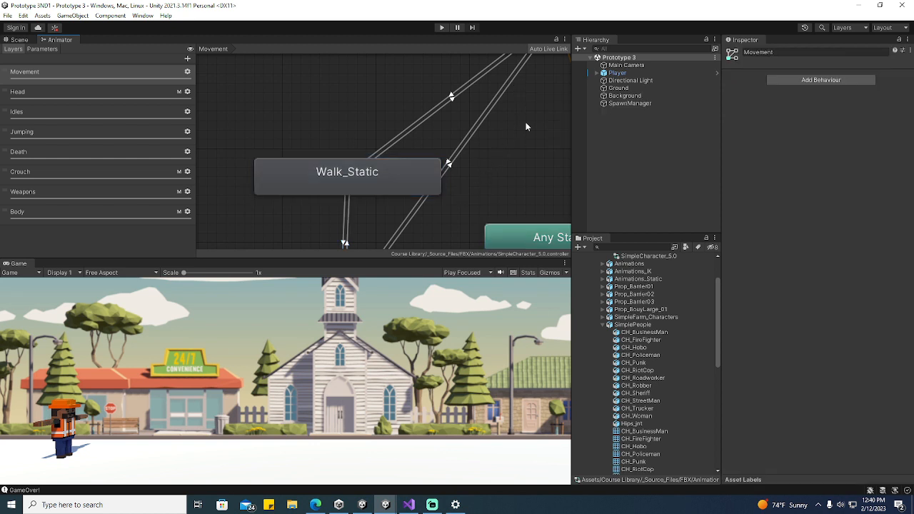
pyautogui.moveTo(542, 97); pyautogui.dragTo(449, 206, button='middle')
pyautogui.click(422, 121)
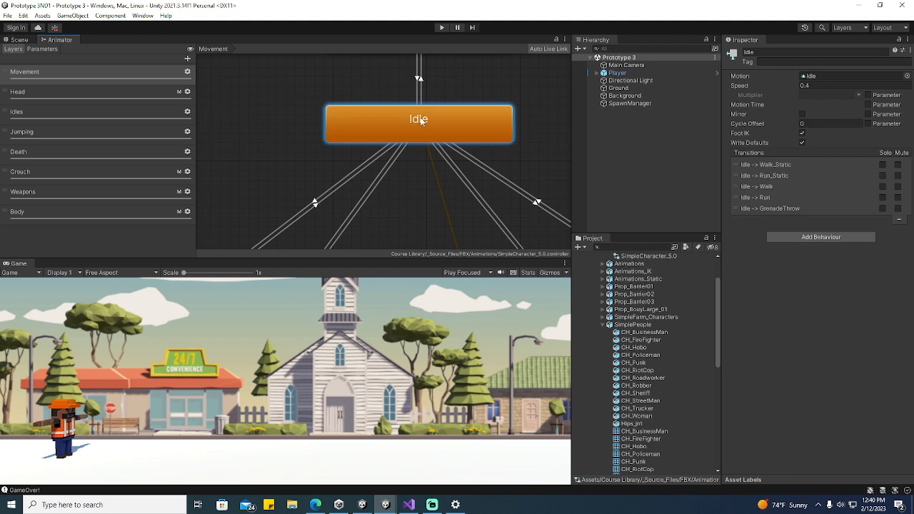
pyautogui.doubleClick(458, 120)
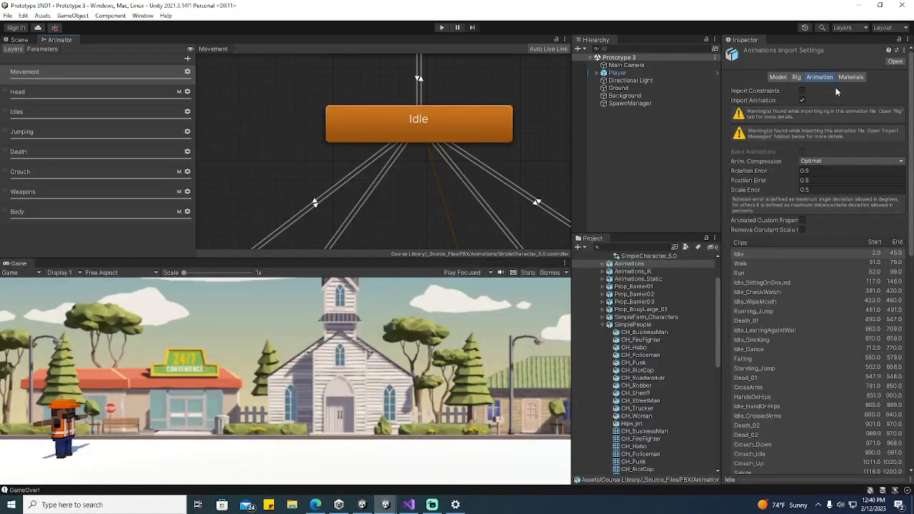
# Step: Open the Player's SimpleCharacter_5.0 animator controller and bring up the Idle state's clip import settings again
pyautogui.click(618, 73)
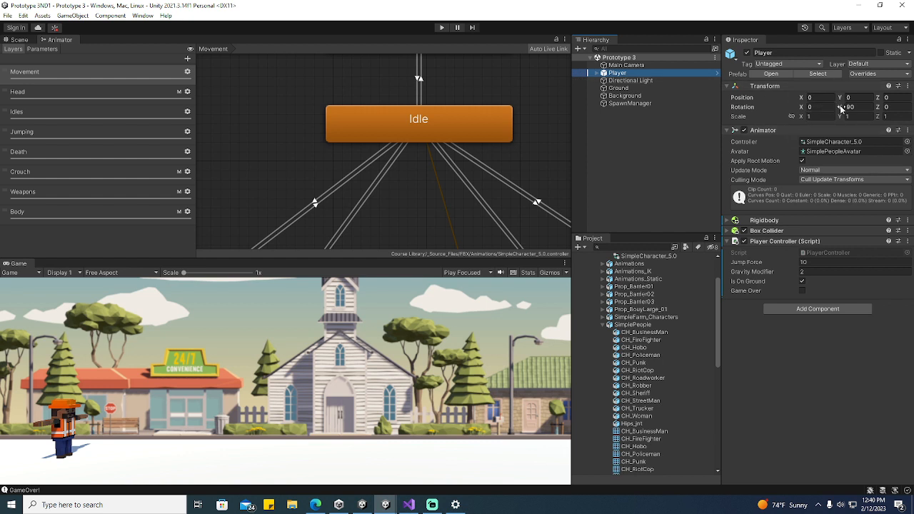
pyautogui.click(817, 142)
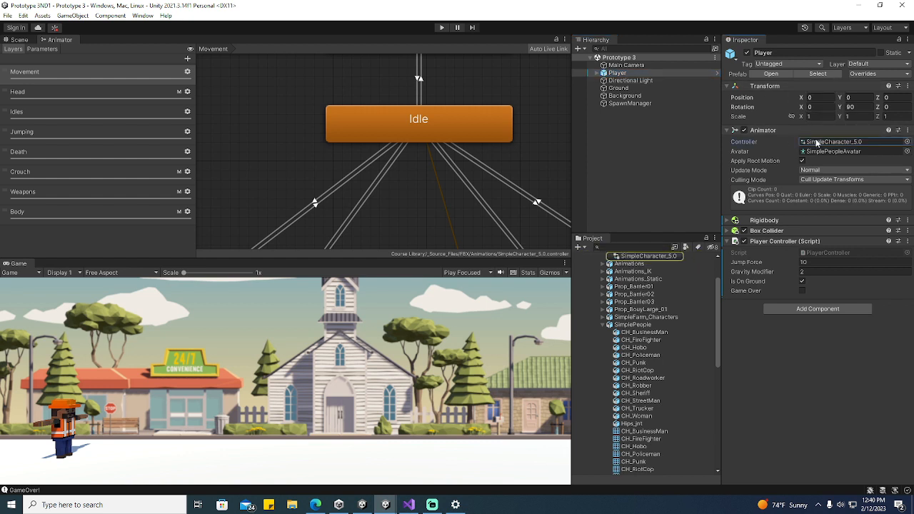
pyautogui.doubleClick(822, 147)
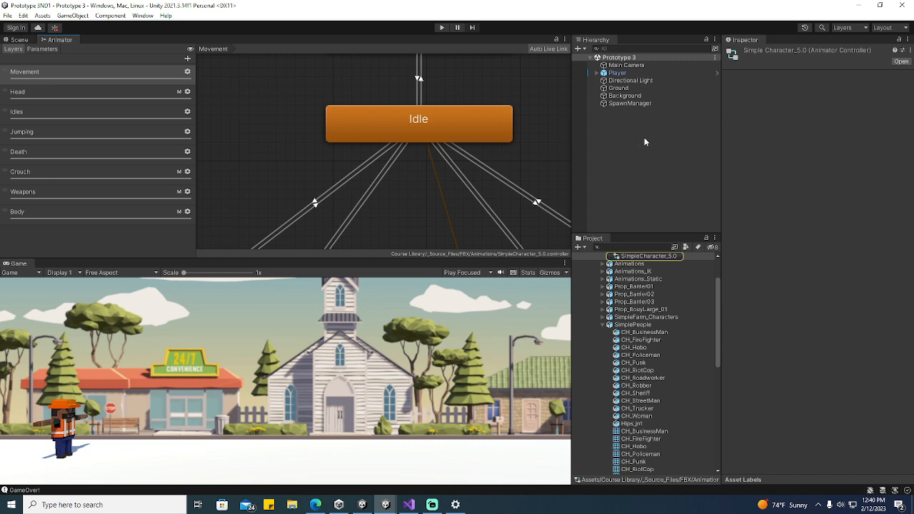
pyautogui.doubleClick(448, 131)
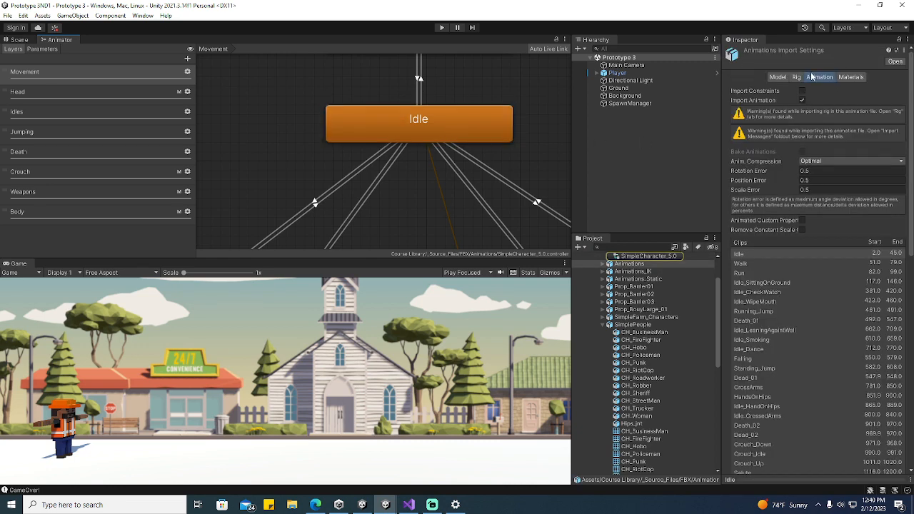